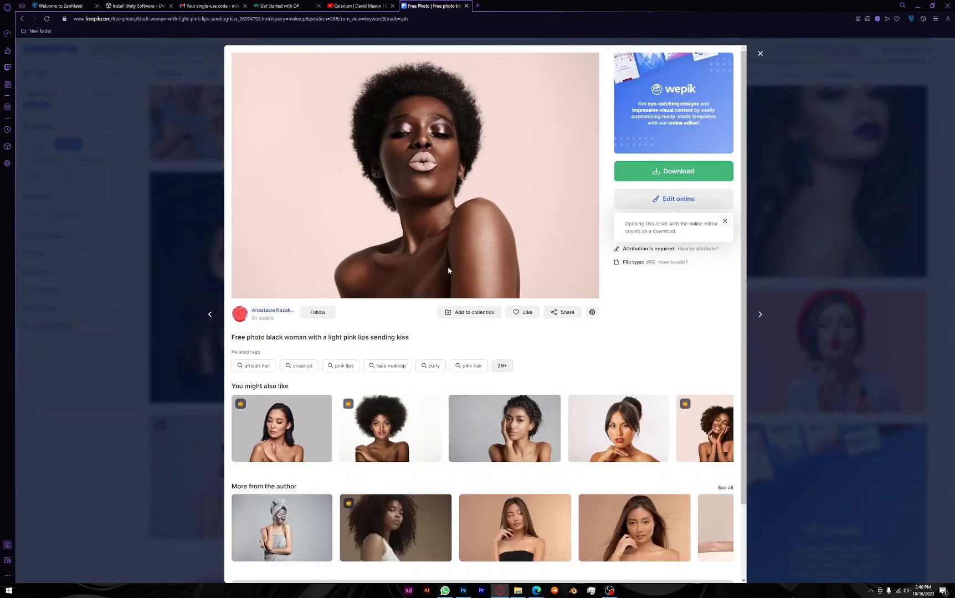
Copy the portrait photo of the woman from the Freepik page and switch to Photoshop
{"action": "right_click", "coordinate": [329, 114]}
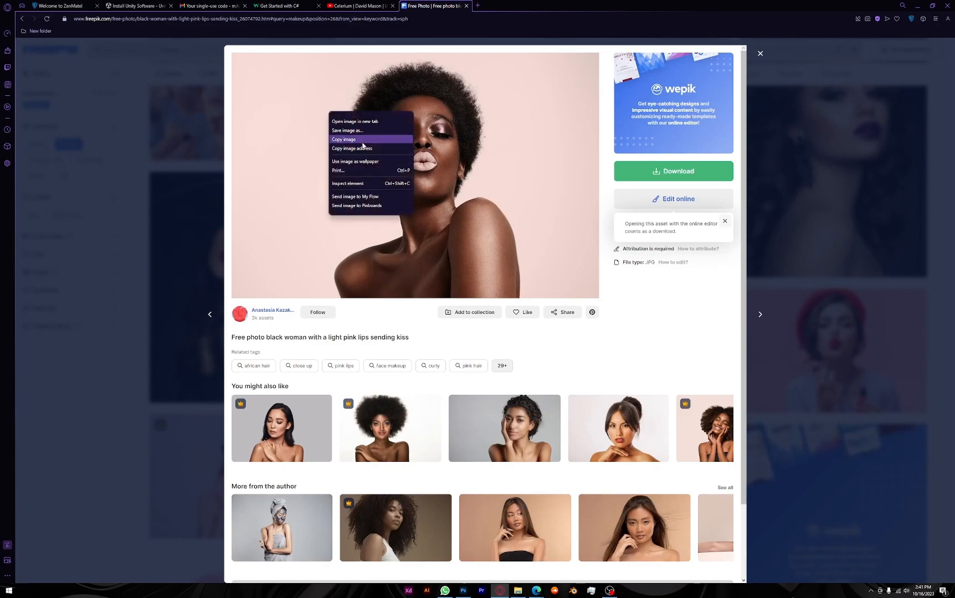
{"action": "left_click", "coordinate": [364, 138]}
{"action": "key", "text": "alt+Tab"}
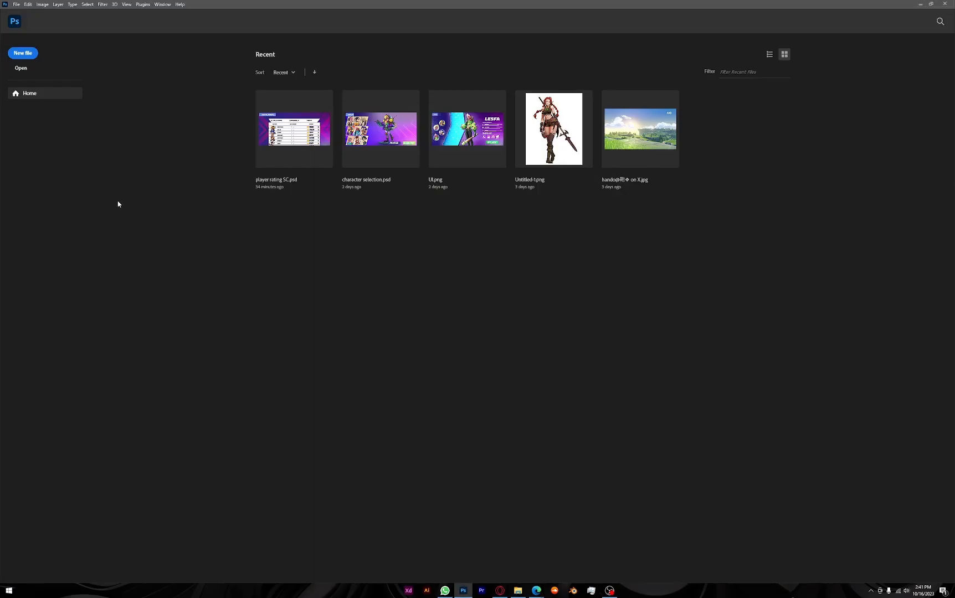
Create a new 2000 x 1333 px document from the Clipboard preset and paste the copied photo into it
{"action": "left_click", "coordinate": [27, 54]}
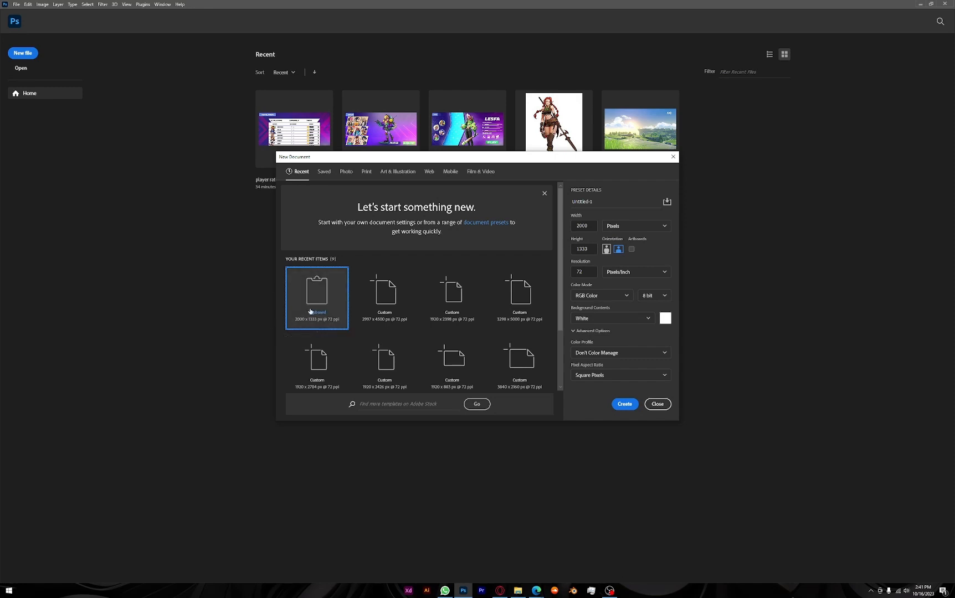
{"action": "left_click", "coordinate": [626, 404]}
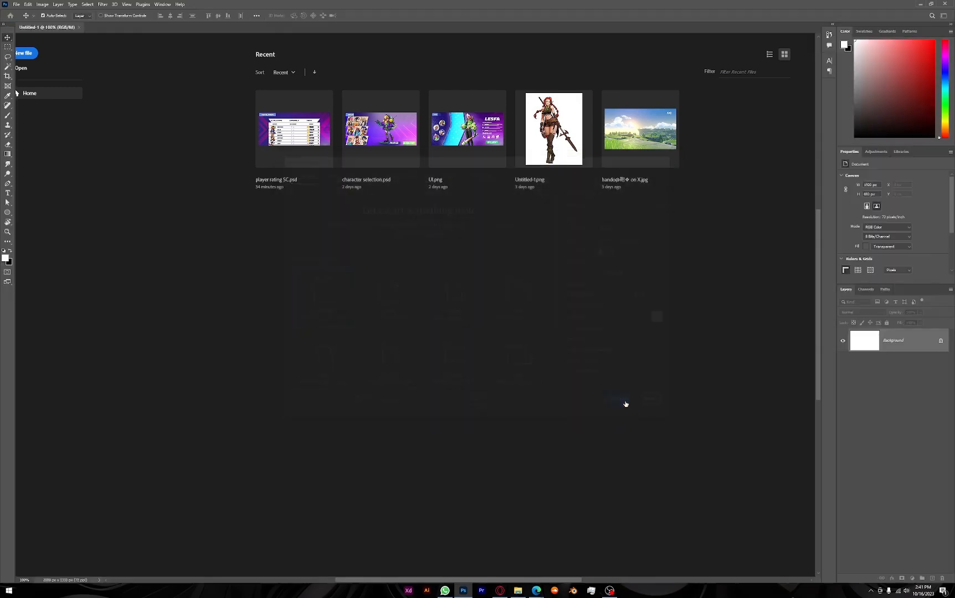
{"action": "key", "text": "ctrl+v"}
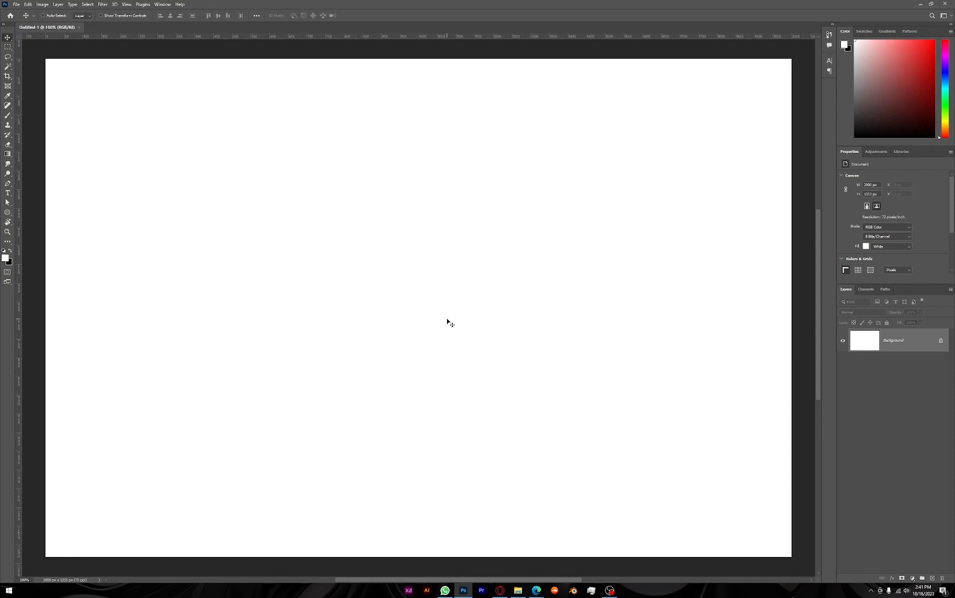
{"action": "key", "text": "ctrl+0"}
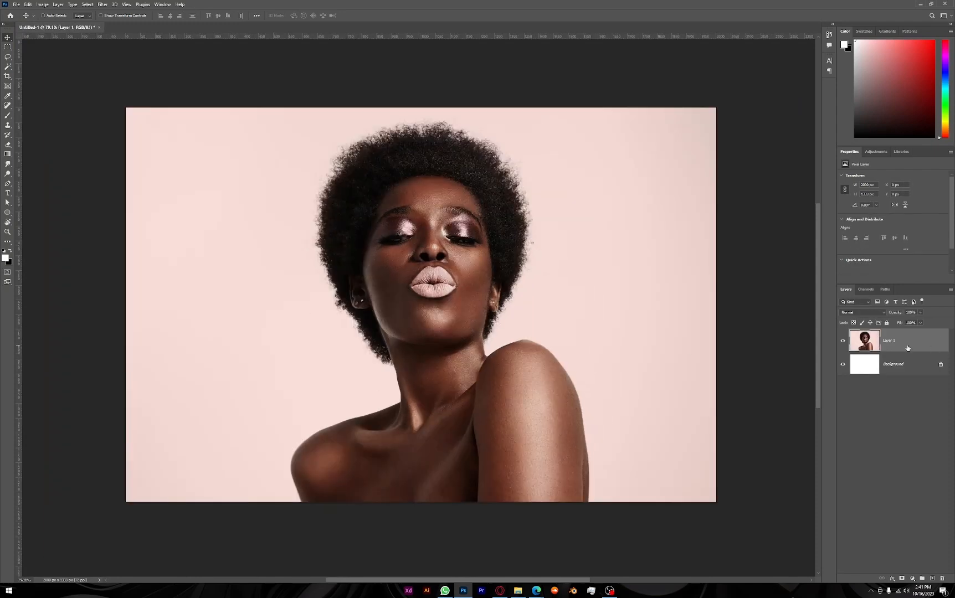
Duplicate the photo layer and hide the original Layer 1 underneath
{"action": "key", "text": "ctrl+j"}
{"action": "left_click", "coordinate": [842, 364]}
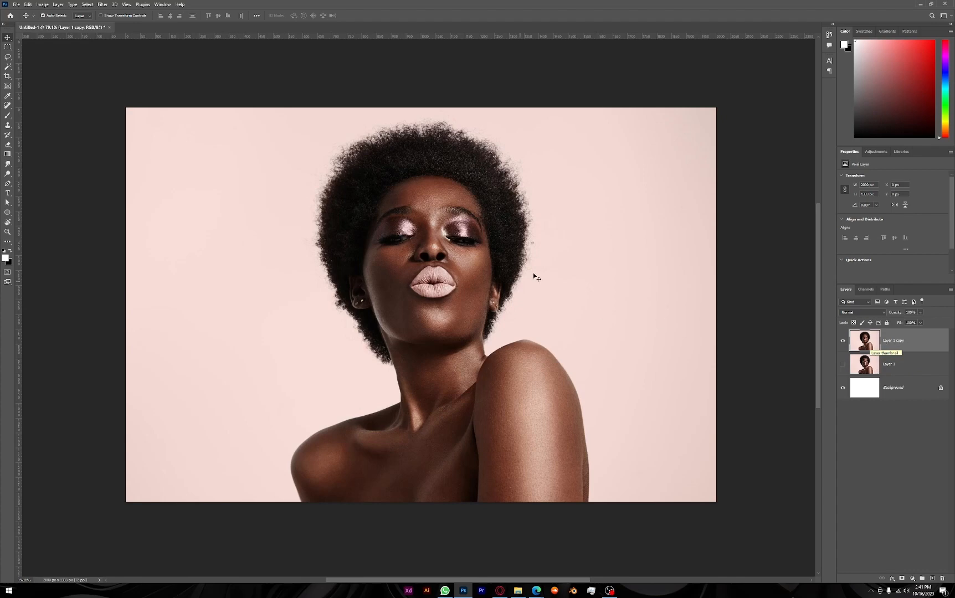
{"action": "left_click_drag", "start_coordinate": [482, 258], "coordinate": [472, 317]}
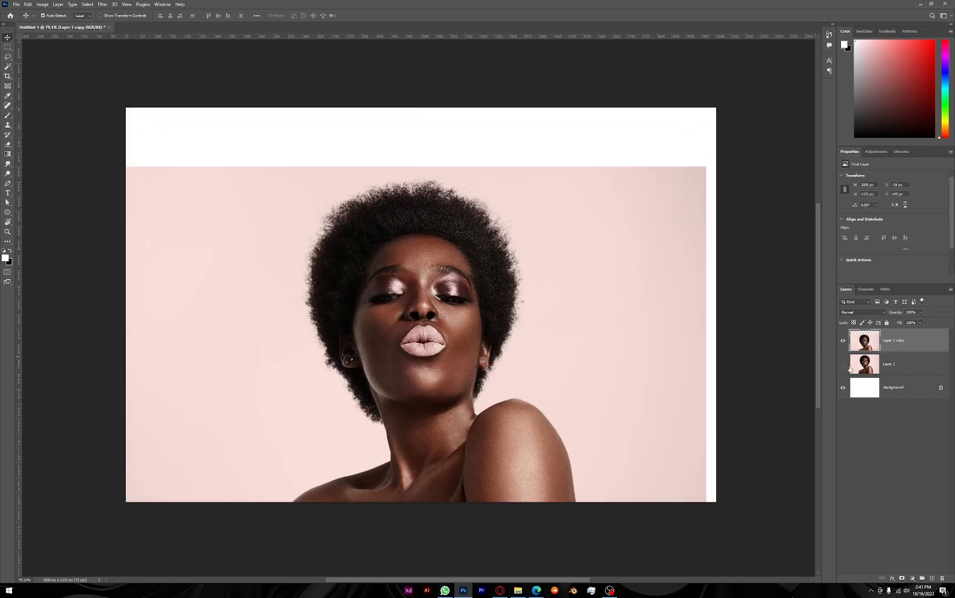
{"action": "left_click", "coordinate": [843, 364]}
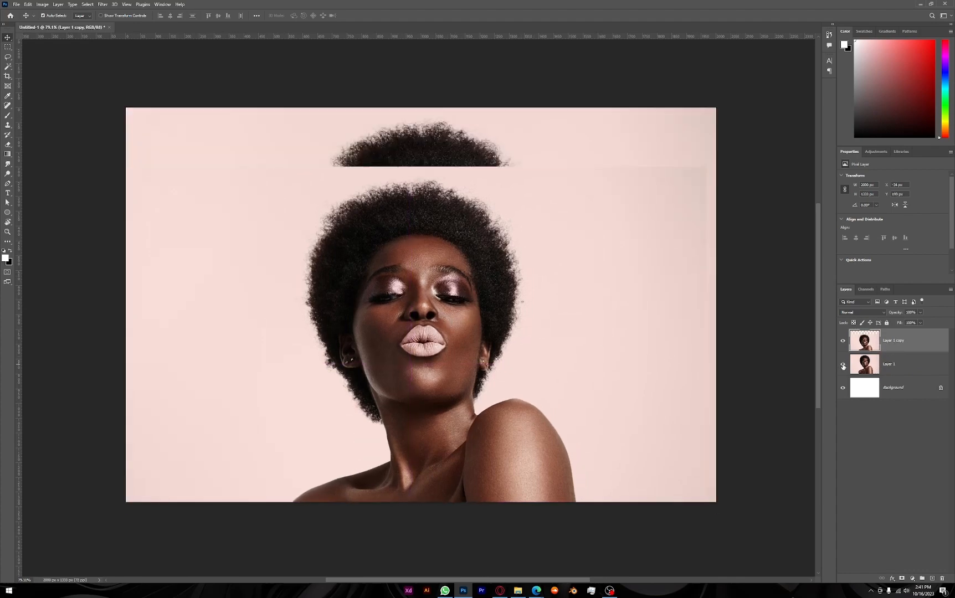
{"action": "left_click", "coordinate": [843, 365]}
{"action": "key", "text": "ctrl+z"}
{"action": "key", "text": "ctrl+z"}
{"action": "key", "text": "ctrl+z"}
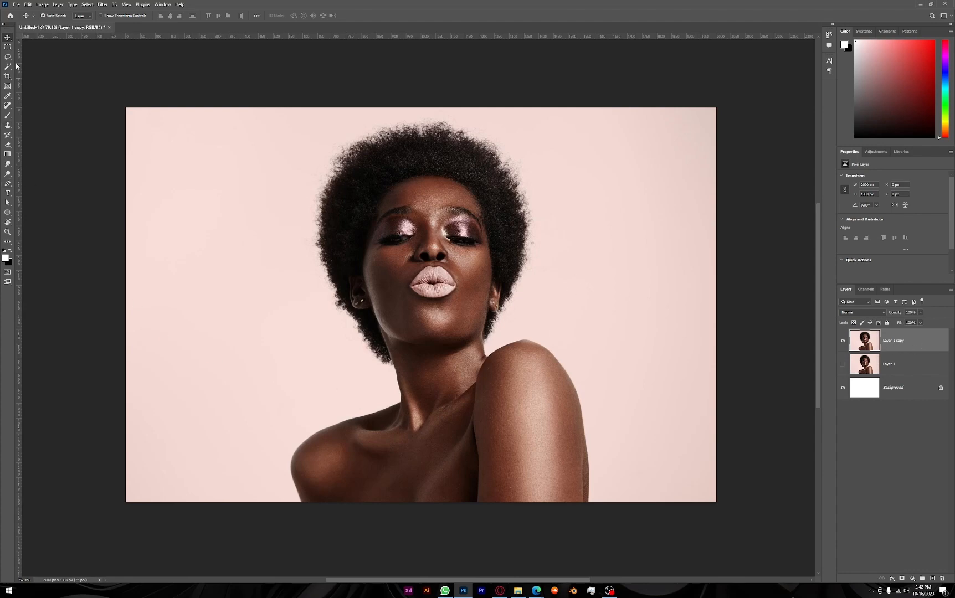
{"action": "key", "text": "w"}
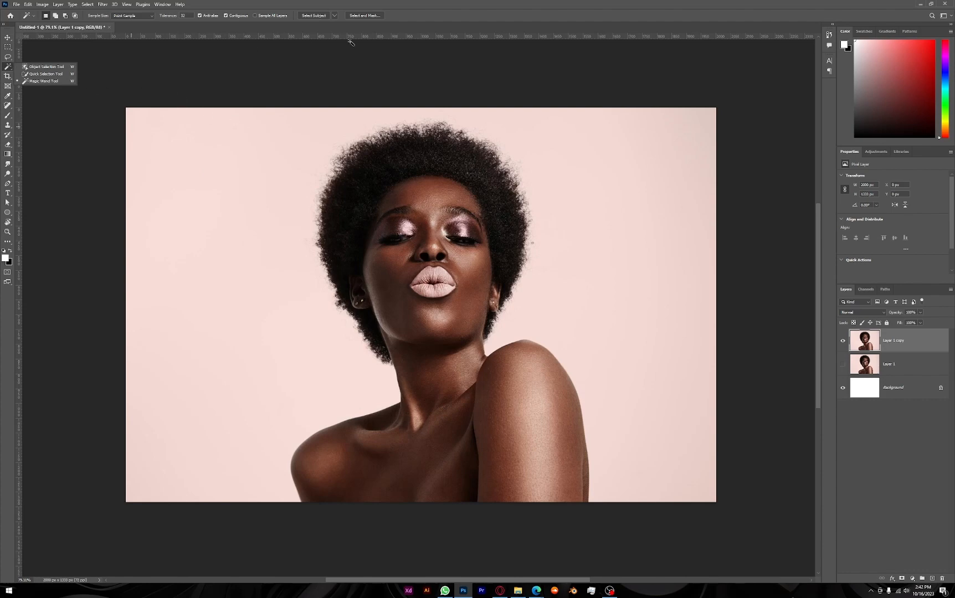
{"action": "left_click", "coordinate": [37, 68]}
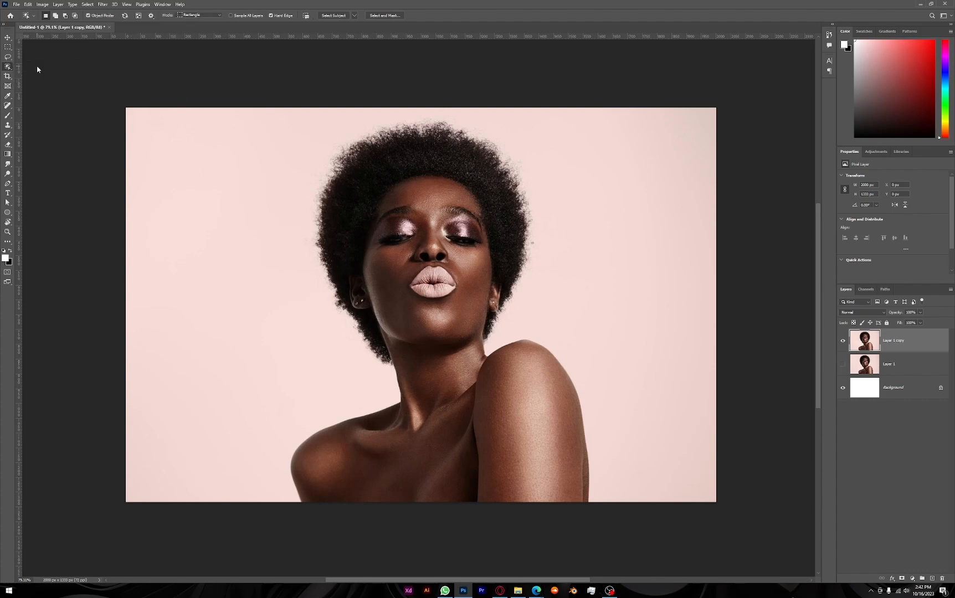
{"action": "right_click", "coordinate": [6, 68]}
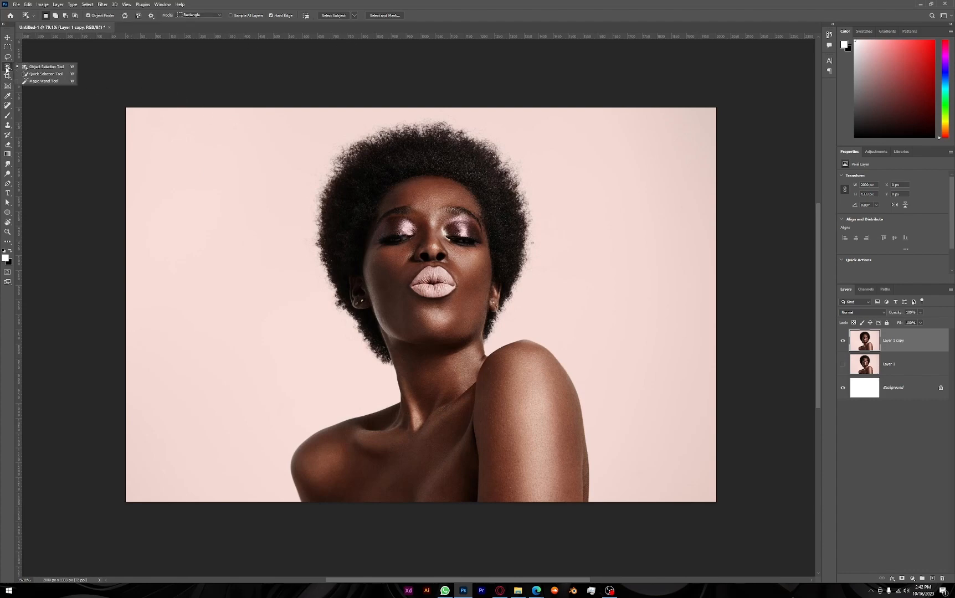
{"action": "left_click", "coordinate": [55, 67]}
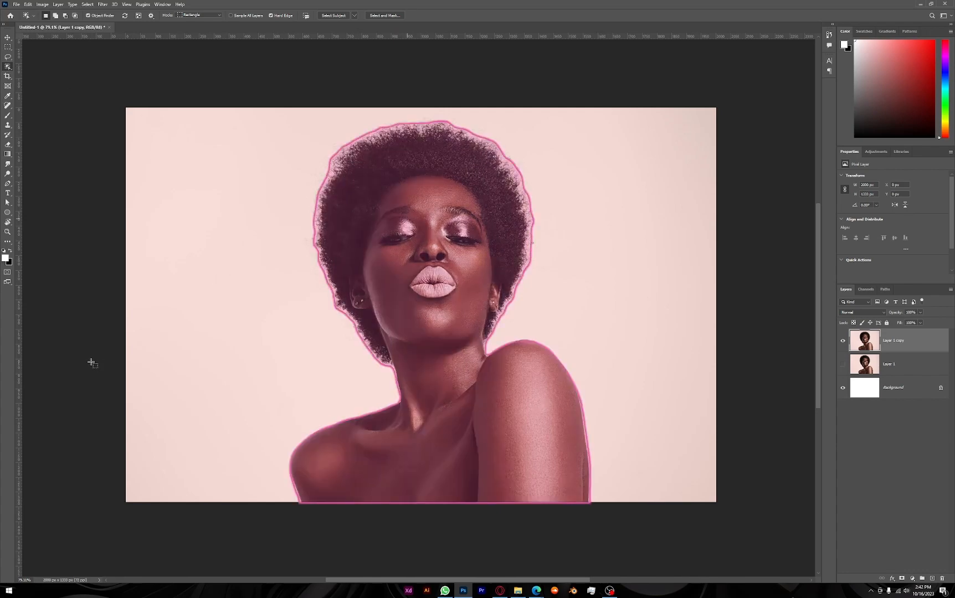
{"action": "key", "text": "ctrl+j"}
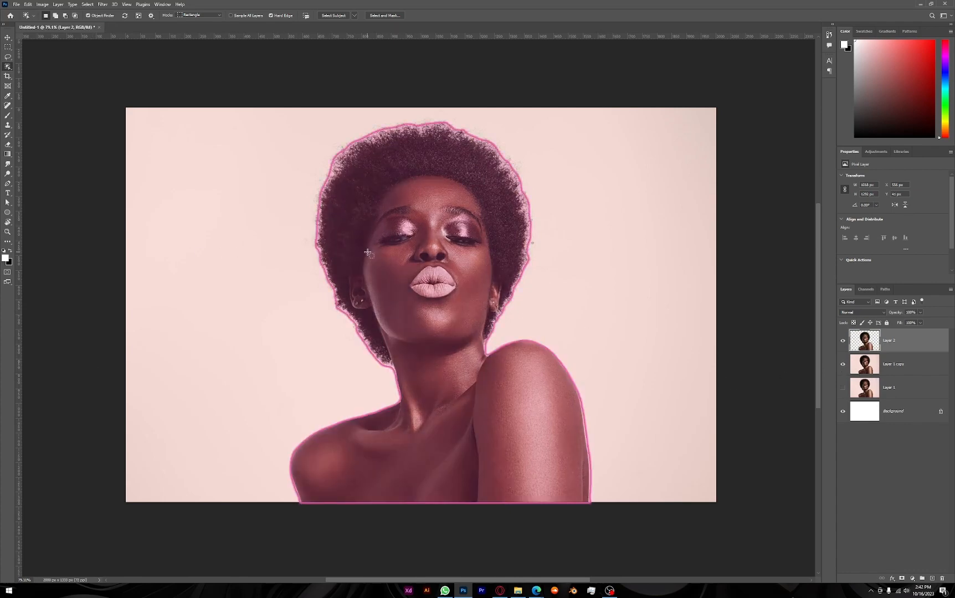
{"action": "key", "text": "ctrl+z"}
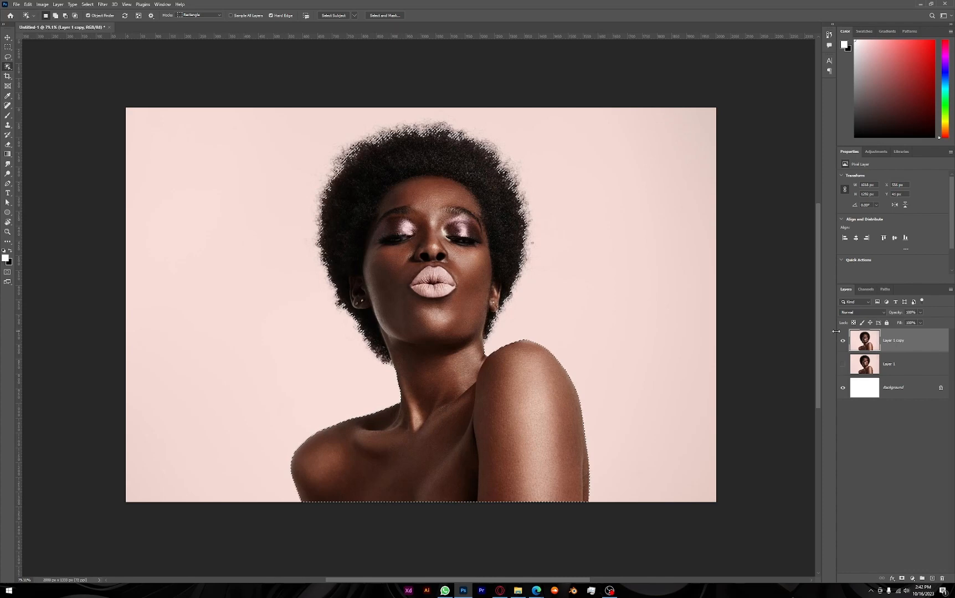
Widen the layers area and set the layer previews to Large Thumbnails
{"action": "left_click_drag", "start_coordinate": [830, 334], "coordinate": [730, 335]}
{"action": "right_click", "coordinate": [784, 445]}
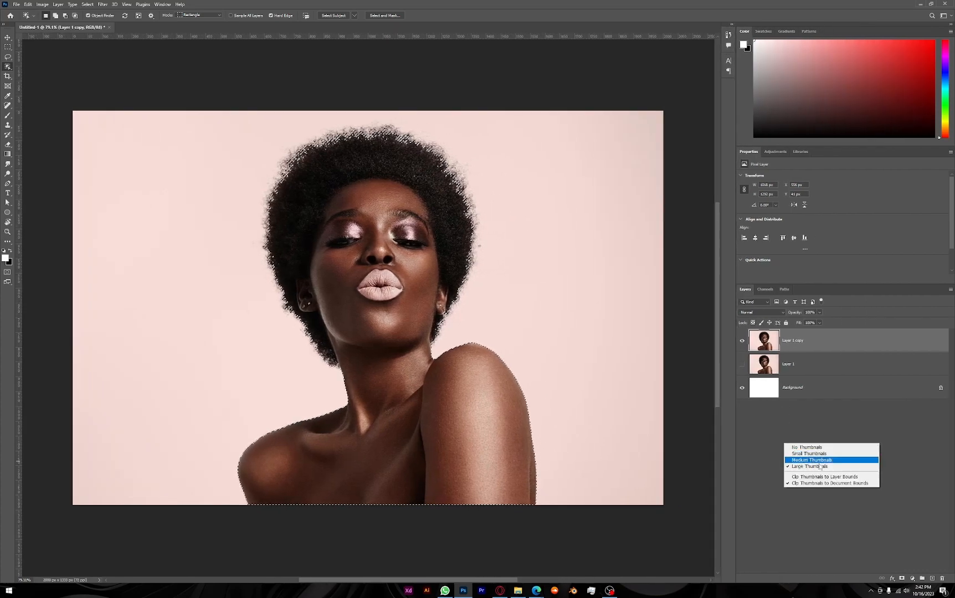
{"action": "left_click", "coordinate": [828, 466]}
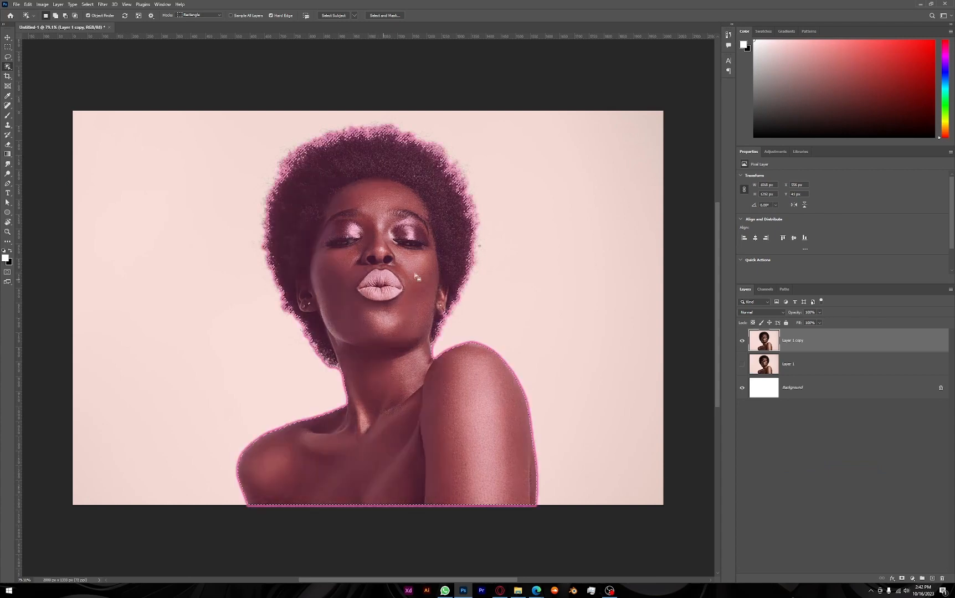
Replace the selection by selecting the woman with the Object Selection tool, copy her to a new layer and hide Layer 1 copy
{"action": "key", "text": "ctrl+d"}
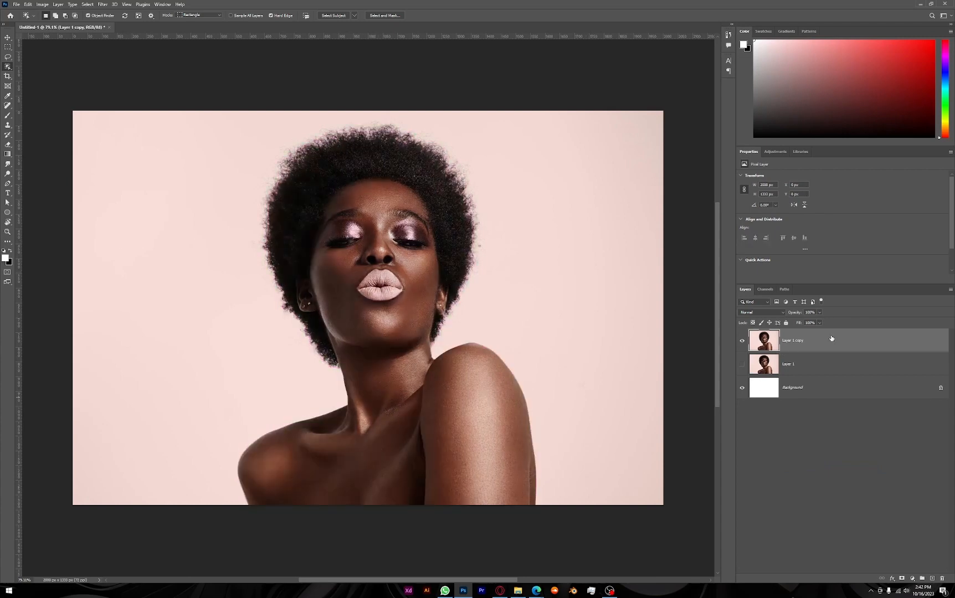
{"action": "right_click", "coordinate": [7, 67]}
{"action": "left_click", "coordinate": [47, 68]}
{"action": "left_click", "coordinate": [344, 221]}
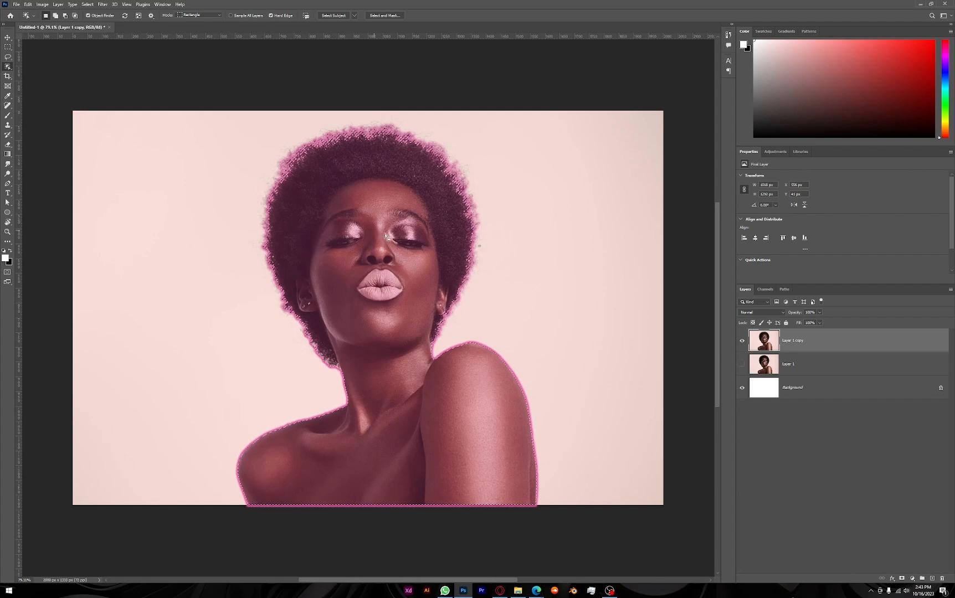
{"action": "key", "text": "ctrl+j"}
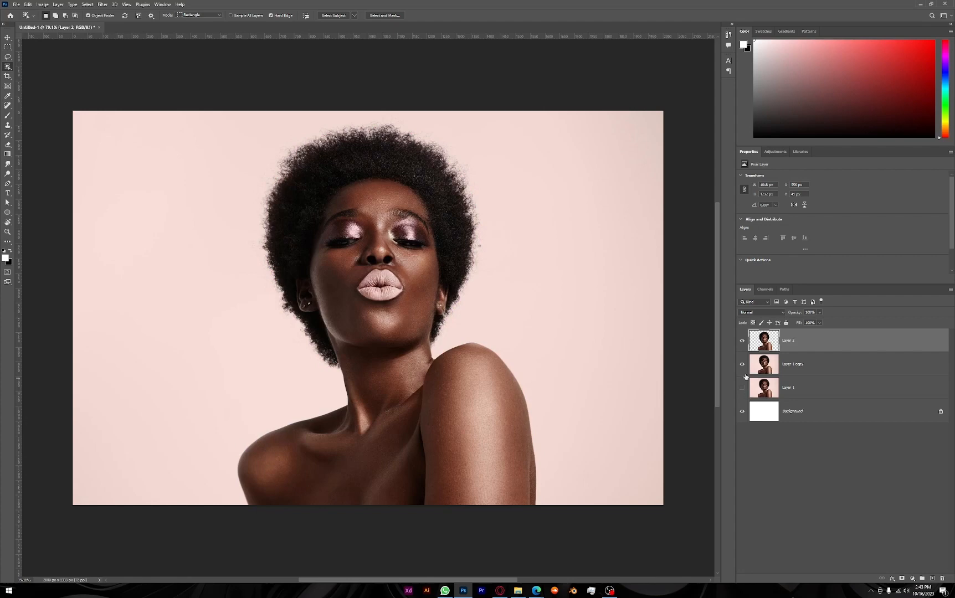
{"action": "left_click", "coordinate": [742, 364]}
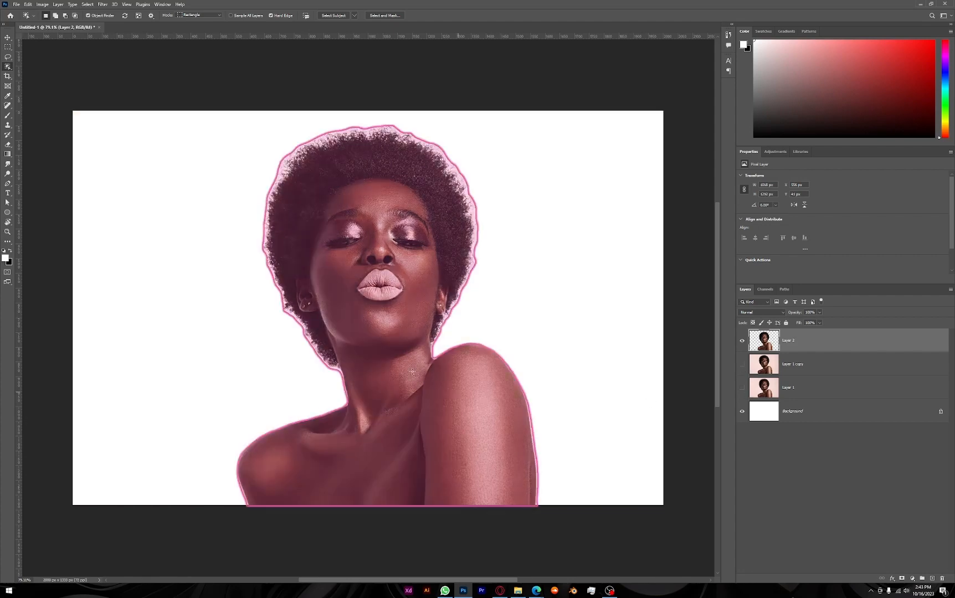
Examine the cutout's edges around the hair, face and shoulders against the white background
{"action": "scroll", "coordinate": [236, 300], "scroll_direction": "up", "scroll_amount": 5}
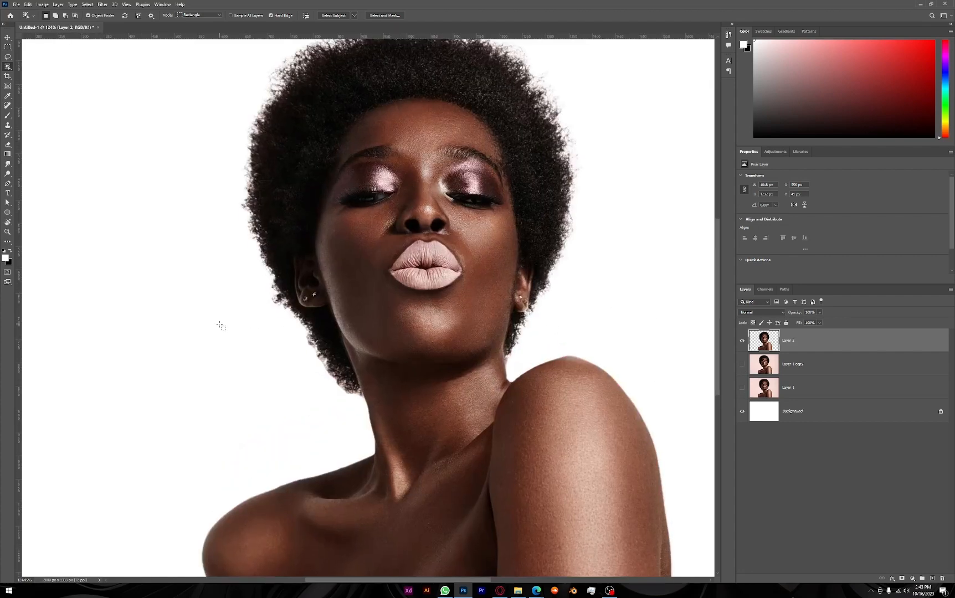
{"action": "key", "text": "v"}
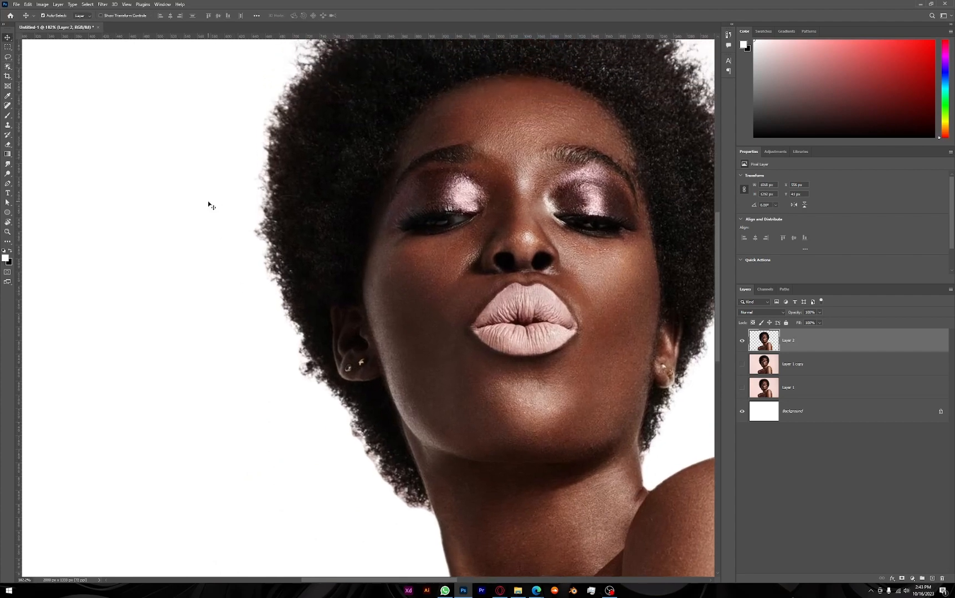
{"action": "left_click_drag", "start_coordinate": [301, 198], "coordinate": [269, 300]}
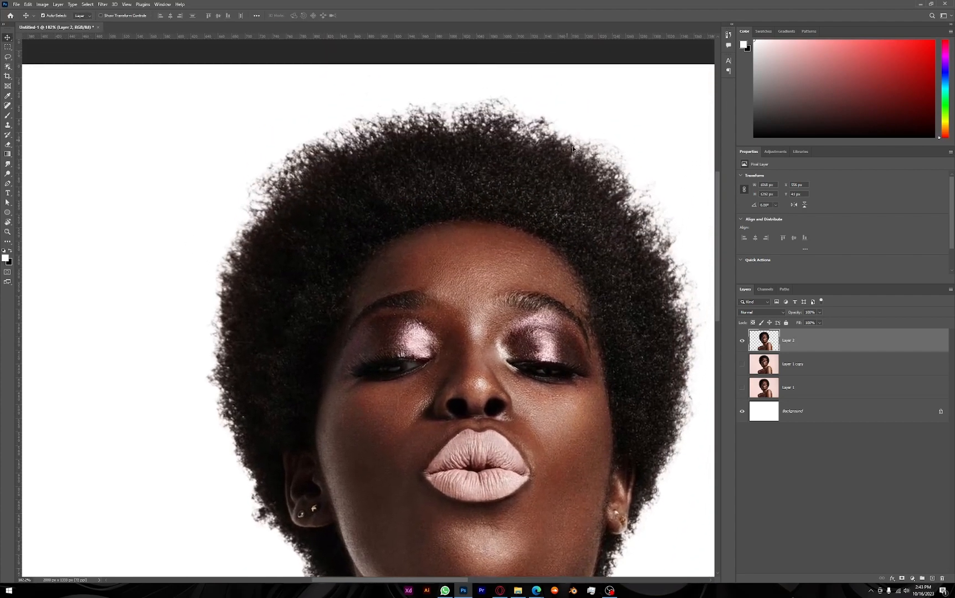
{"action": "left_click_drag", "start_coordinate": [596, 241], "coordinate": [479, 185]}
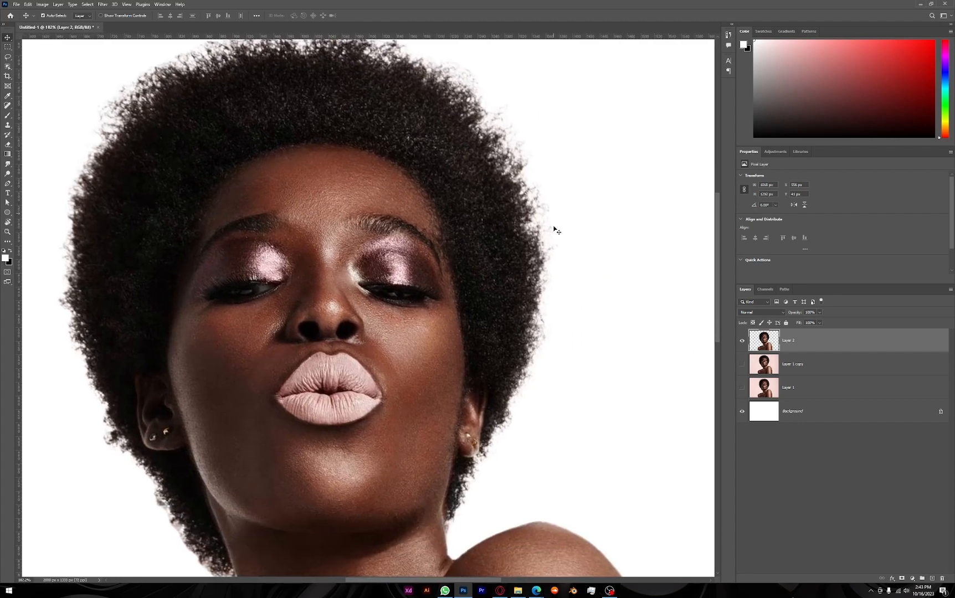
{"action": "scroll", "coordinate": [432, 466], "scroll_direction": "down", "scroll_amount": 3}
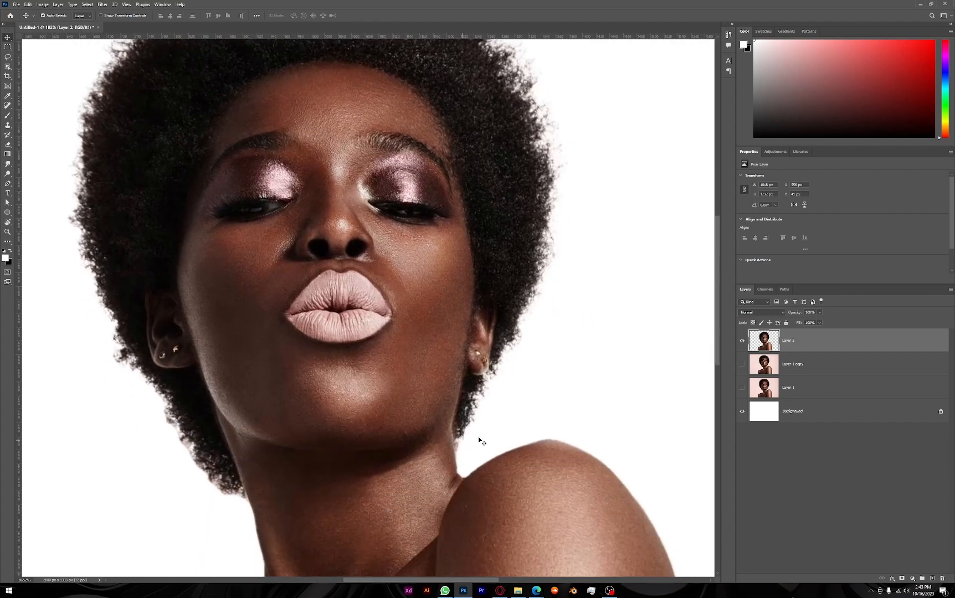
{"action": "scroll", "coordinate": [488, 371], "scroll_direction": "up", "scroll_amount": 6}
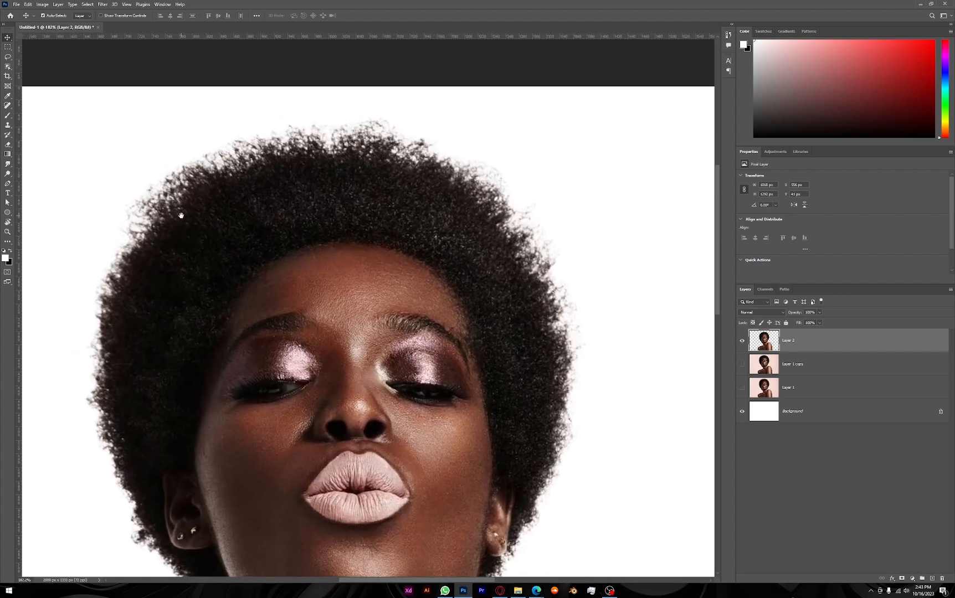
{"action": "left_click_drag", "start_coordinate": [180, 215], "coordinate": [238, 179]}
{"action": "scroll", "coordinate": [324, 422], "scroll_direction": "down", "scroll_amount": 4}
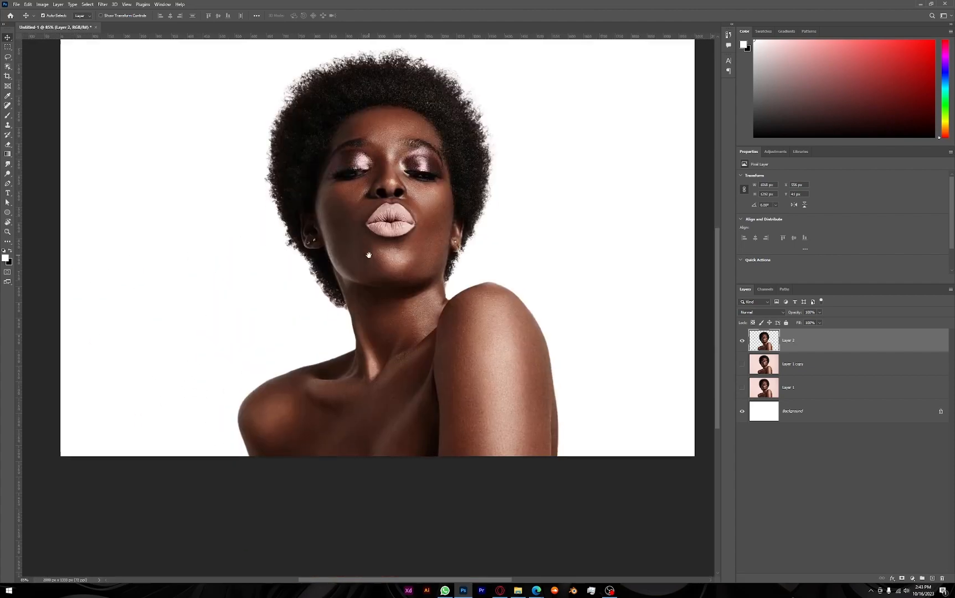
{"action": "left_click_drag", "start_coordinate": [369, 255], "coordinate": [360, 301]}
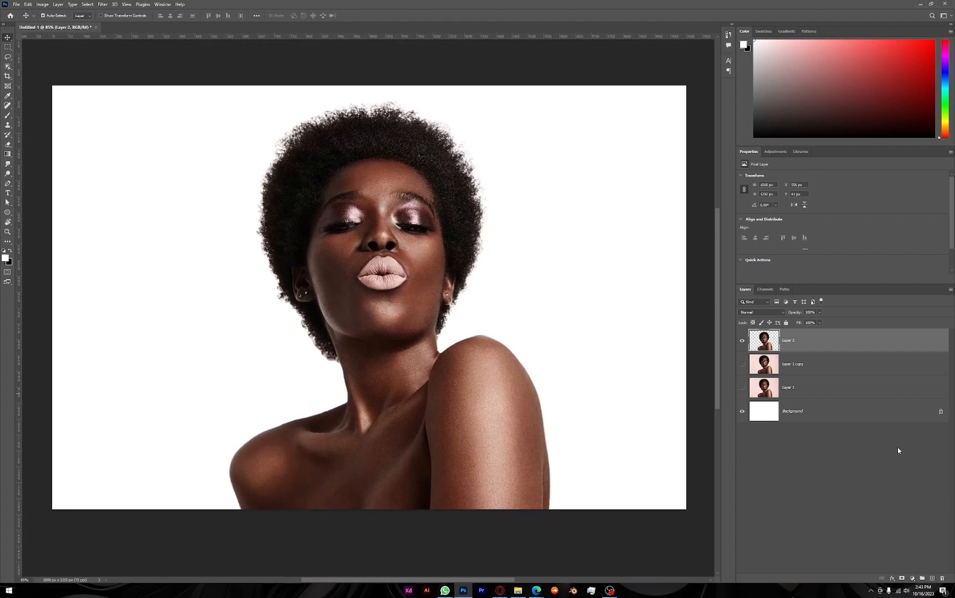
Unlock the white Background layer and add a pure red Solid Color fill layer directly above it
{"action": "left_click", "coordinate": [838, 415]}
{"action": "left_click", "coordinate": [941, 412]}
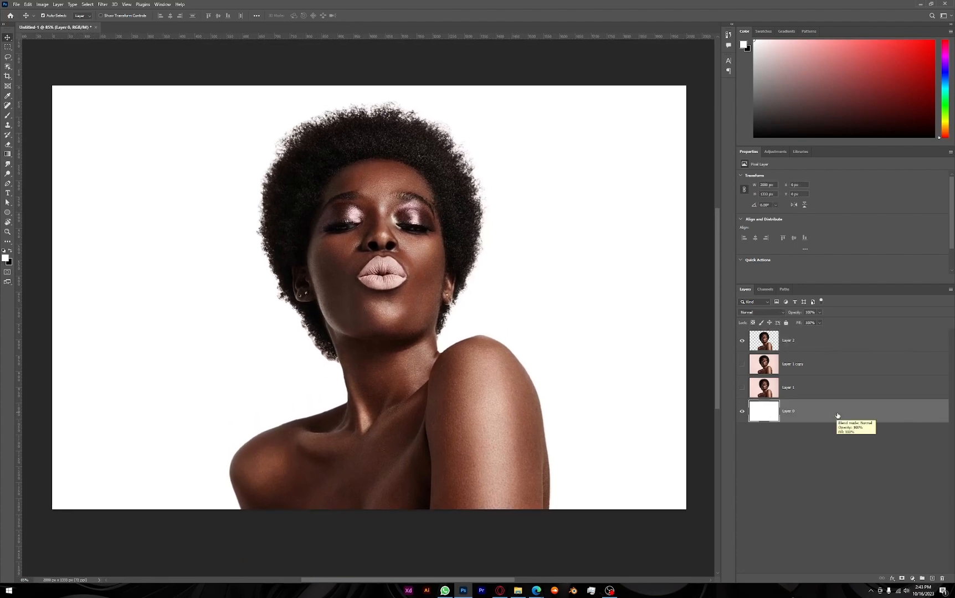
{"action": "left_click", "coordinate": [913, 579]}
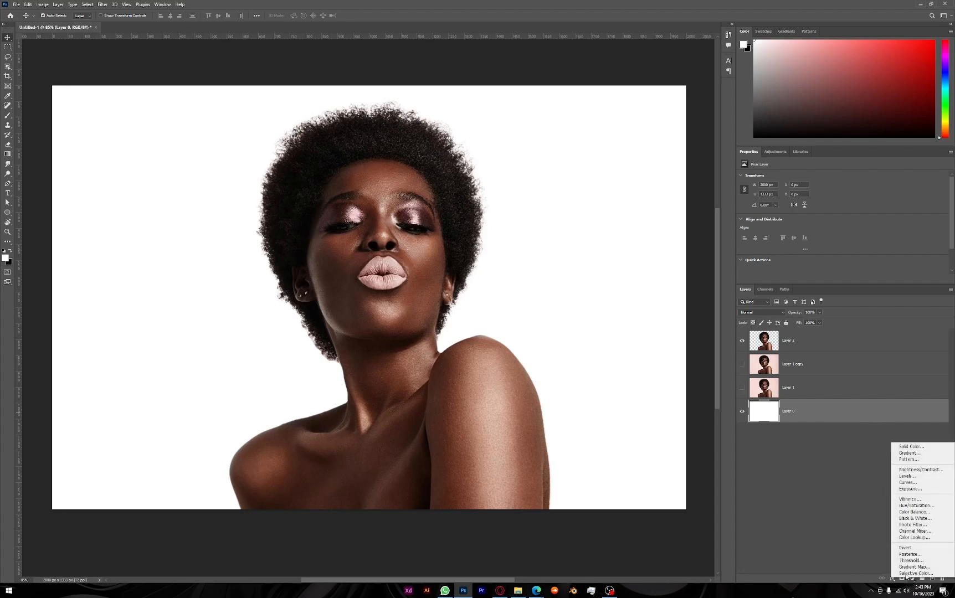
{"action": "left_click", "coordinate": [905, 565]}
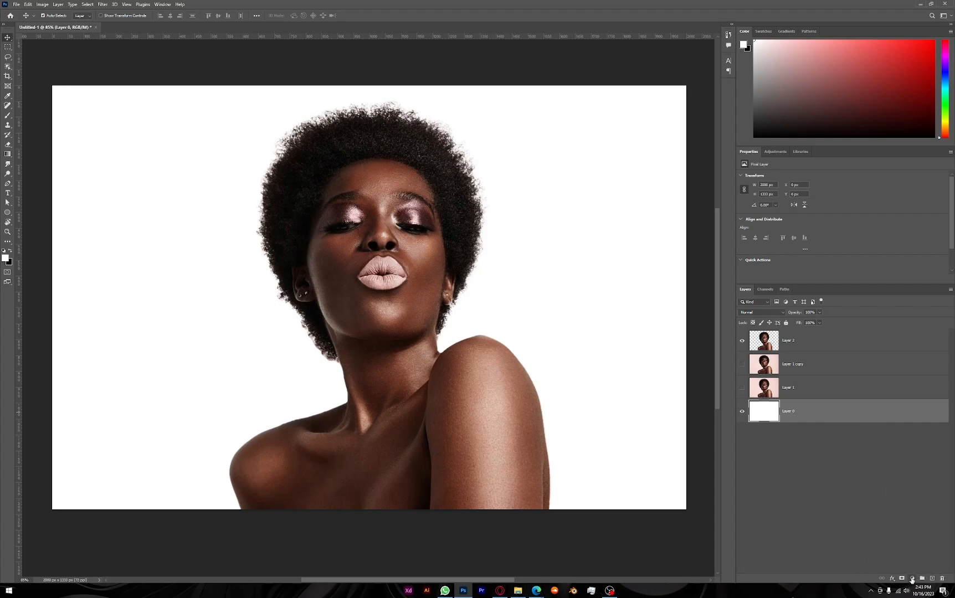
{"action": "left_click", "coordinate": [913, 579]}
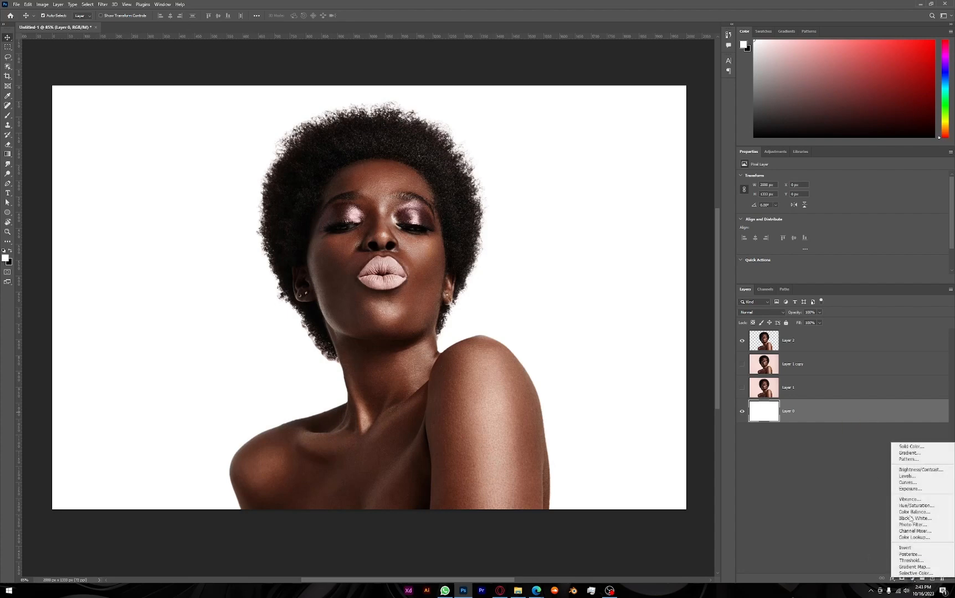
{"action": "left_click", "coordinate": [911, 447]}
{"action": "left_click", "coordinate": [678, 279]}
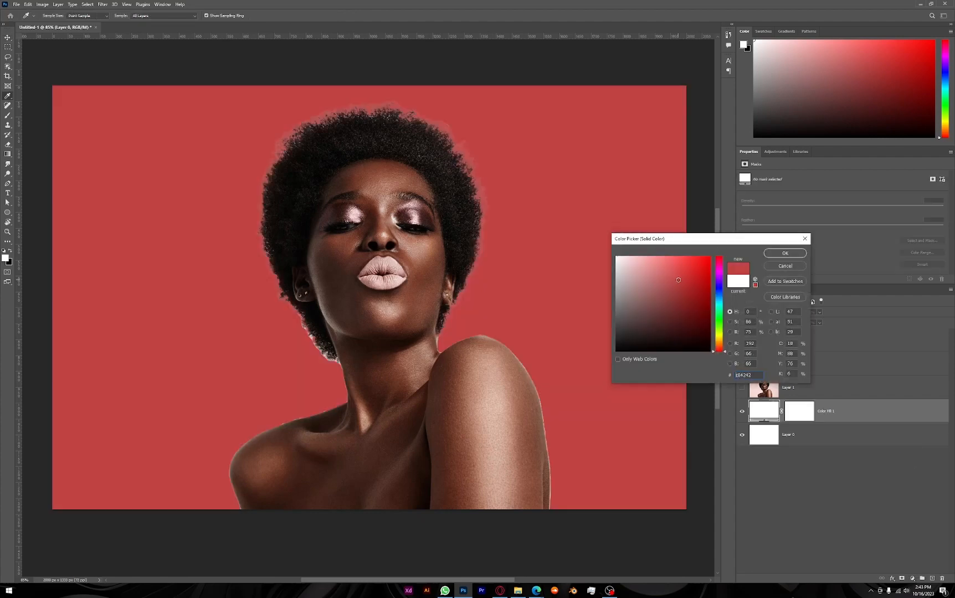
{"action": "type", "text": "030303"}
{"action": "left_click_drag", "start_coordinate": [658, 305], "coordinate": [590, 248]}
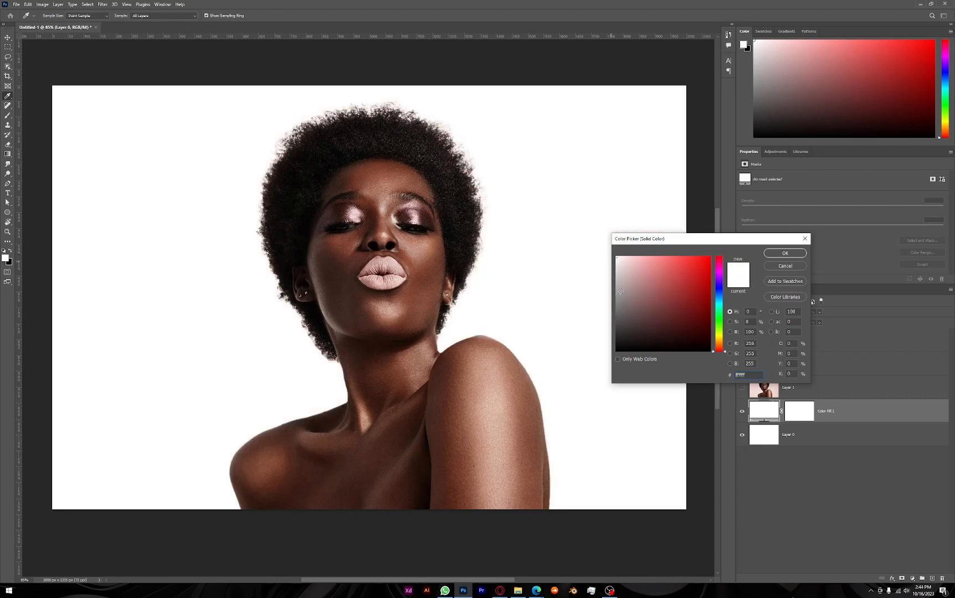
{"action": "left_click_drag", "start_coordinate": [668, 293], "coordinate": [688, 280]}
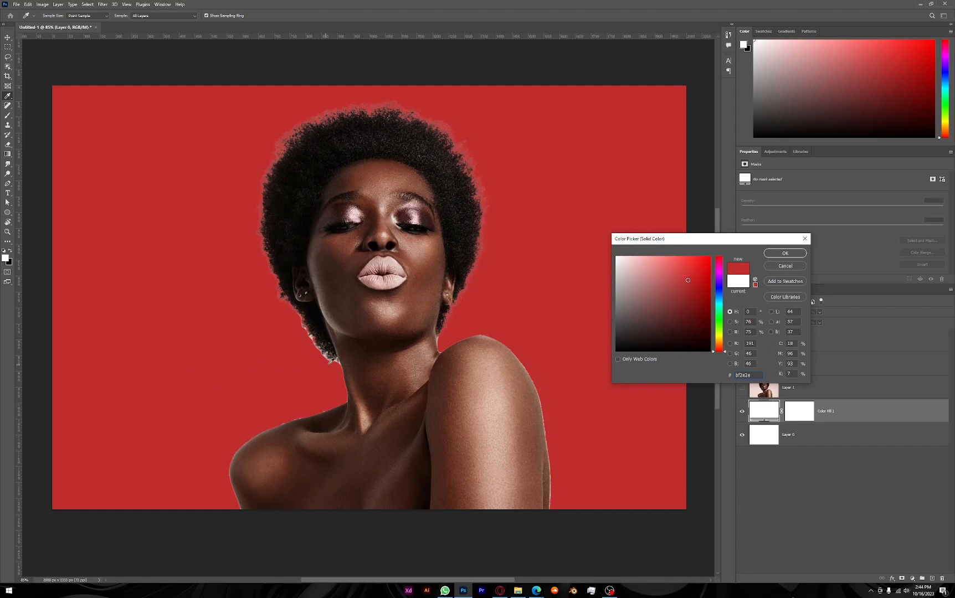
{"action": "left_click_drag", "start_coordinate": [686, 281], "coordinate": [767, 232]}
{"action": "left_click", "coordinate": [783, 255]}
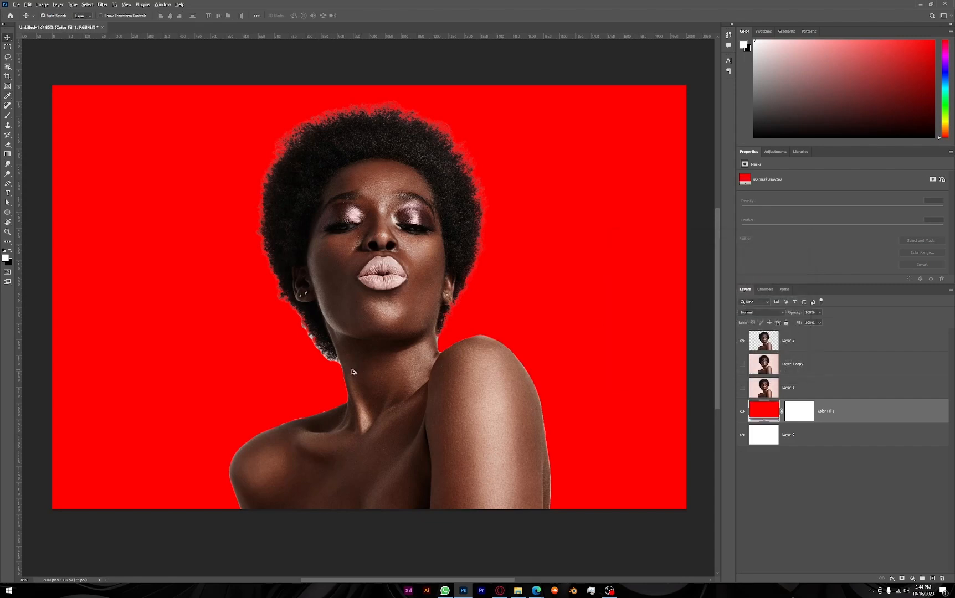
Examine the cutout's edges around the hair, neck and shoulders against the red fill
{"action": "scroll", "coordinate": [315, 355], "scroll_direction": "up", "scroll_amount": 5}
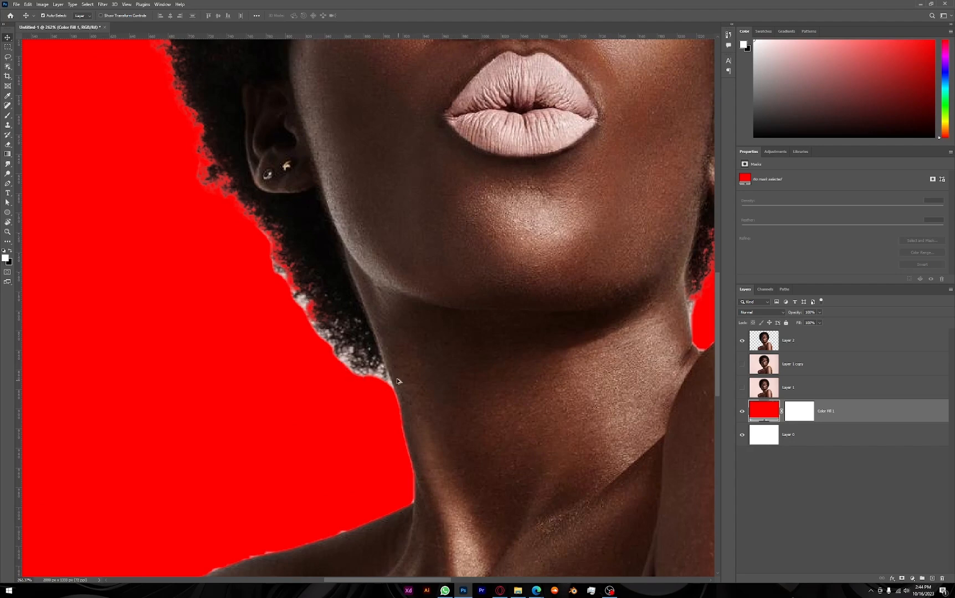
{"action": "scroll", "coordinate": [398, 381], "scroll_direction": "down", "scroll_amount": 5}
{"action": "scroll", "coordinate": [447, 356], "scroll_direction": "up", "scroll_amount": 3}
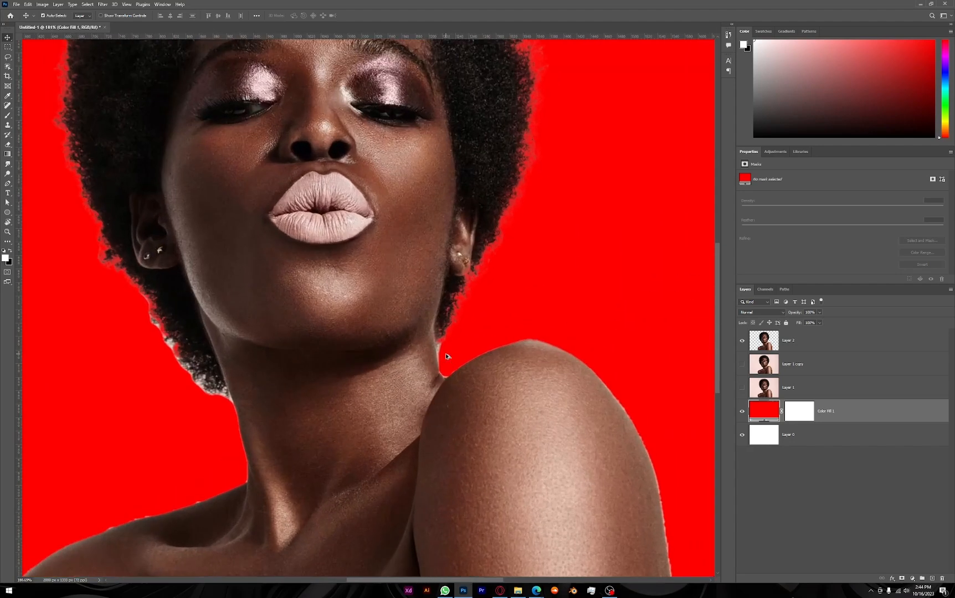
{"action": "scroll", "coordinate": [446, 357], "scroll_direction": "up", "scroll_amount": 4}
{"action": "scroll", "coordinate": [439, 356], "scroll_direction": "down", "scroll_amount": 2}
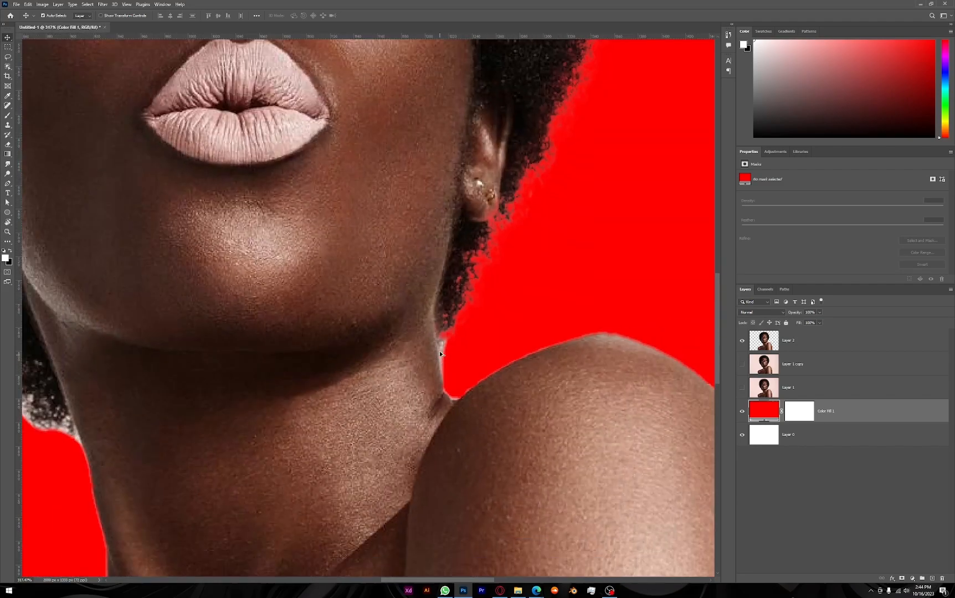
{"action": "scroll", "coordinate": [443, 357], "scroll_direction": "down", "scroll_amount": 2}
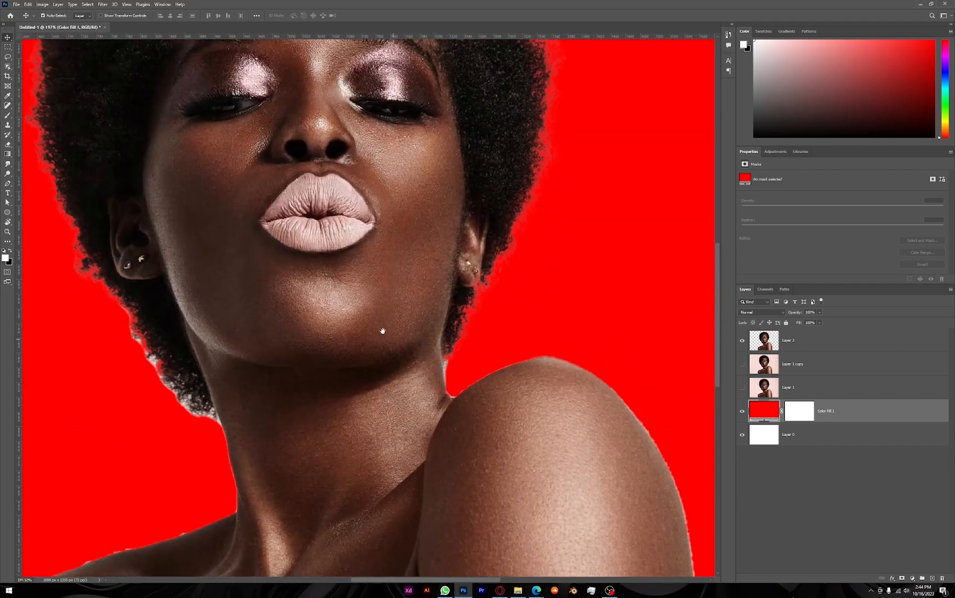
{"action": "left_click_drag", "start_coordinate": [365, 210], "coordinate": [470, 506]}
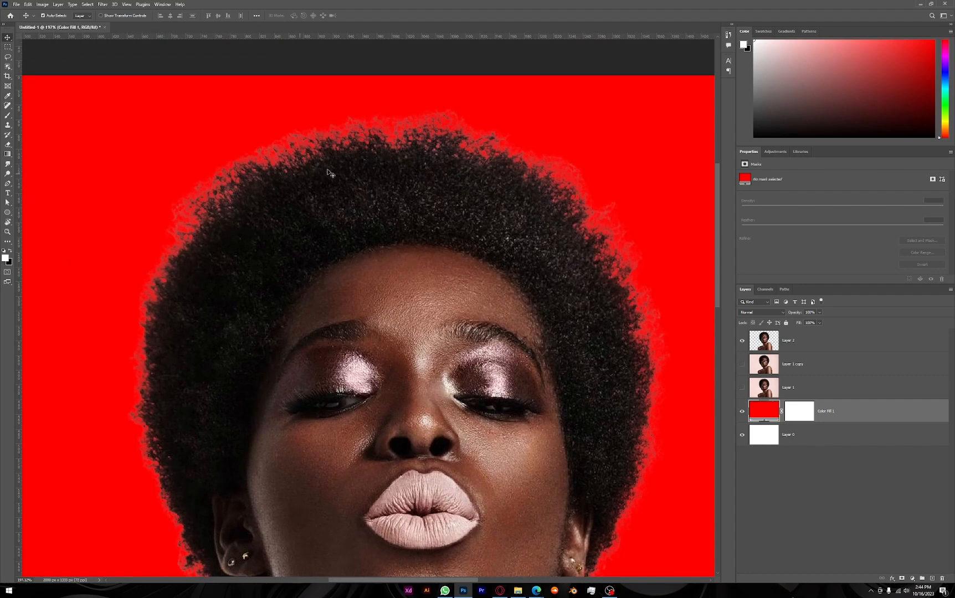
{"action": "scroll", "coordinate": [461, 480], "scroll_direction": "down", "scroll_amount": 3}
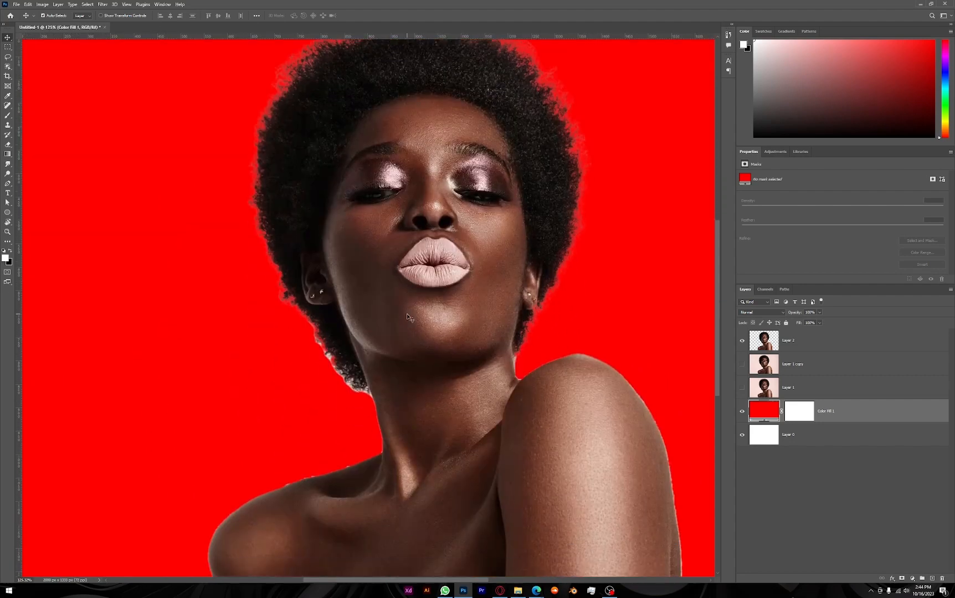
{"action": "scroll", "coordinate": [343, 387], "scroll_direction": "up", "scroll_amount": 3}
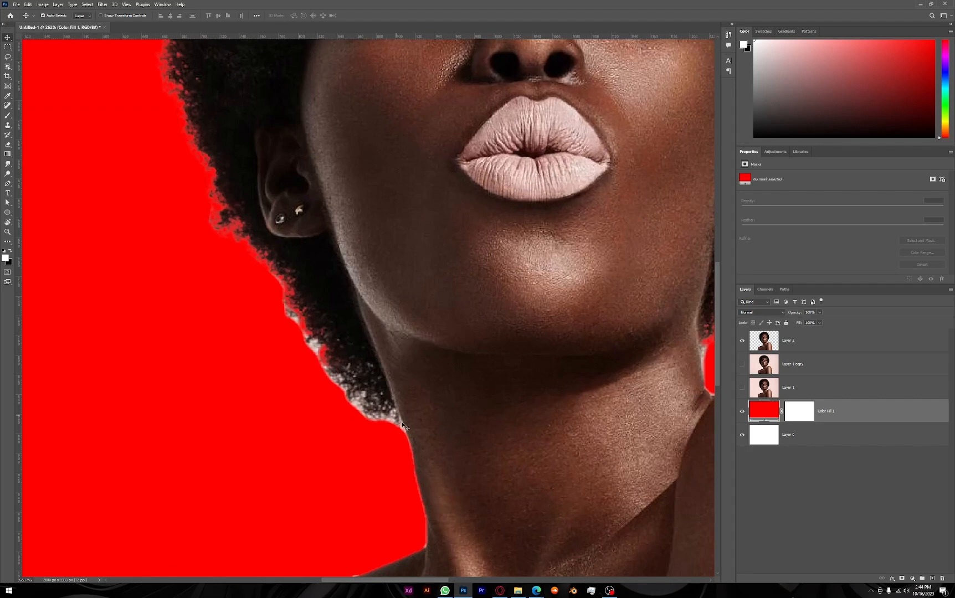
{"action": "scroll", "coordinate": [432, 385], "scroll_direction": "down", "scroll_amount": 6}
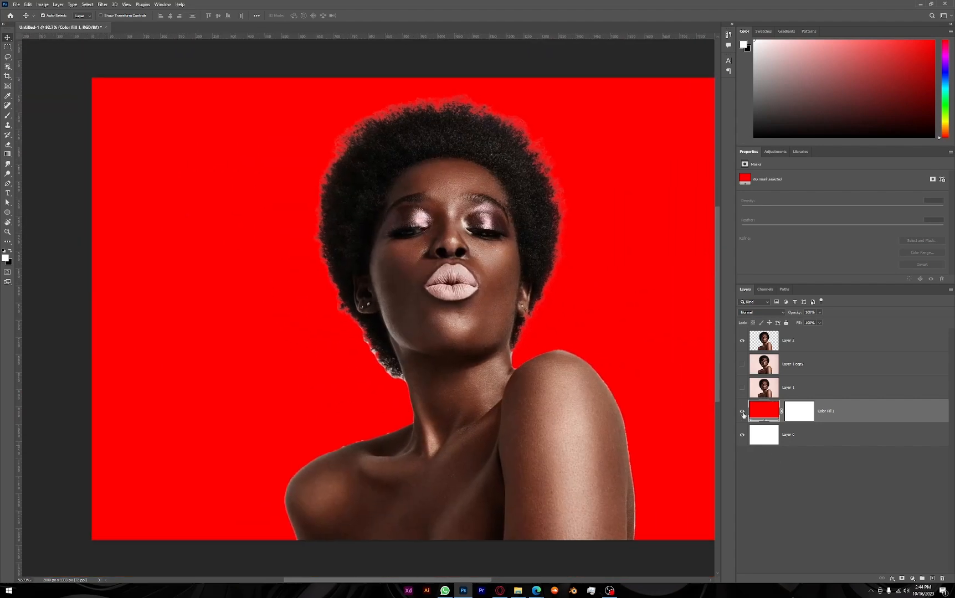
Compare the cutout on white with the photo on Layer 1 copy, then restore the red fill behind the cutout
{"action": "left_click", "coordinate": [742, 413]}
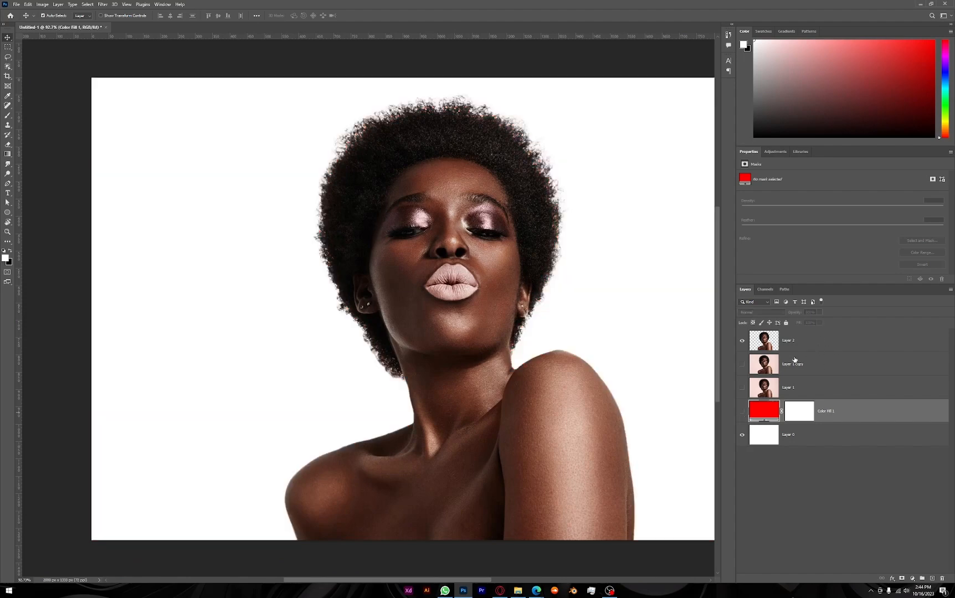
{"action": "left_click", "coordinate": [839, 371]}
{"action": "left_click", "coordinate": [742, 363]}
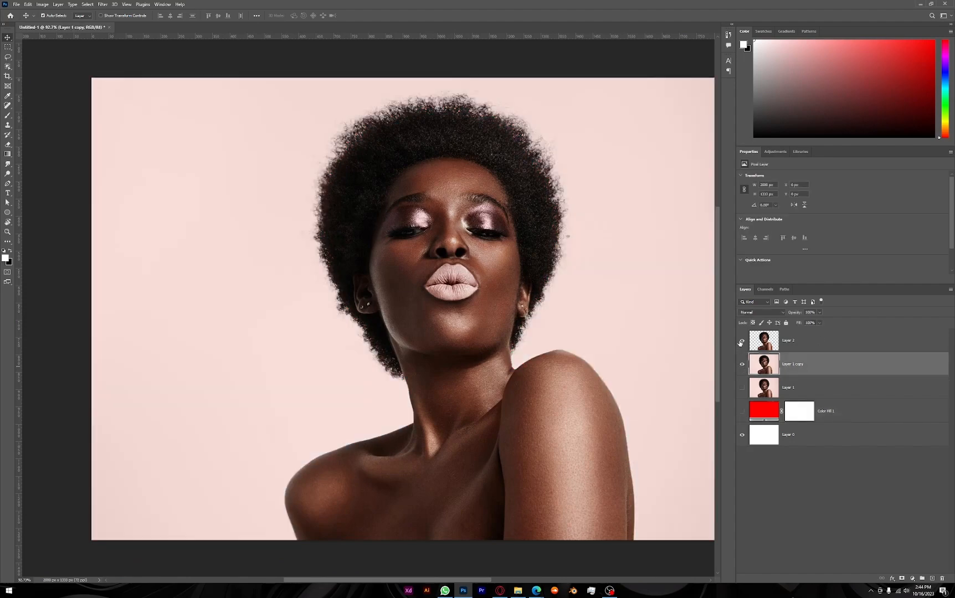
{"action": "left_click", "coordinate": [742, 364]}
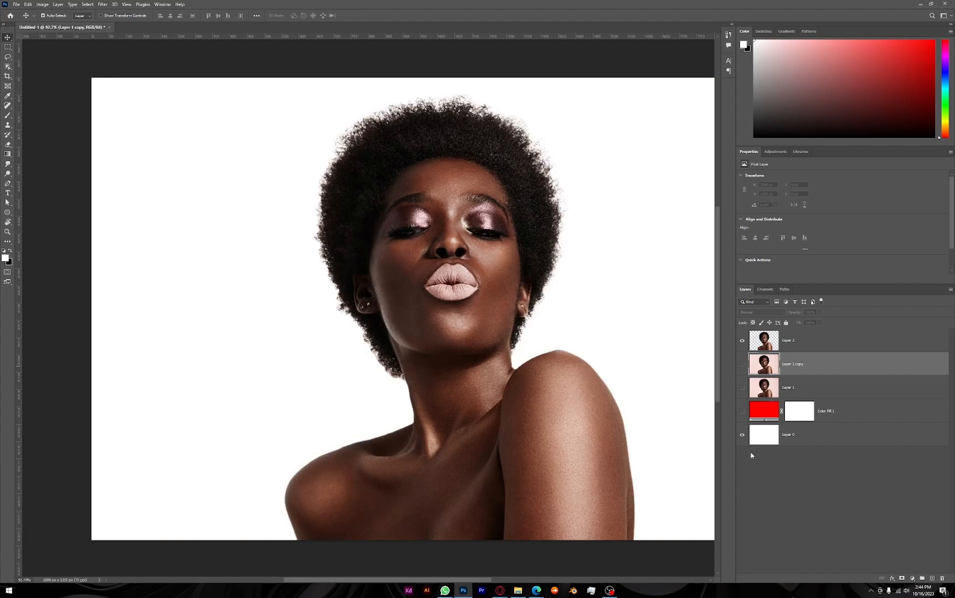
{"action": "left_click", "coordinate": [742, 411]}
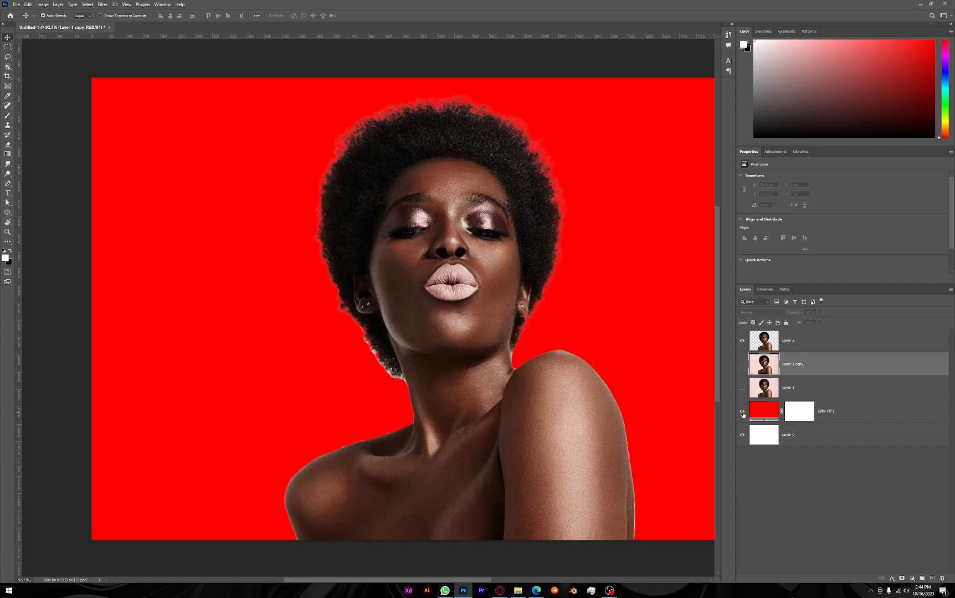
Switch to the Magic Wand tool, hide the Layer 2 cutout and show Layer 1 copy
{"action": "left_click", "coordinate": [7, 67]}
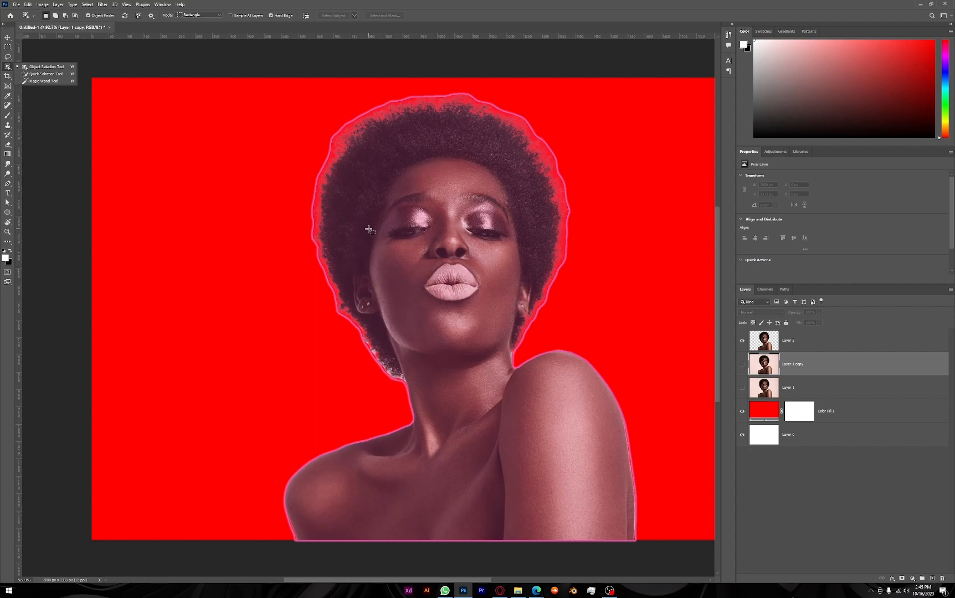
{"action": "left_click", "coordinate": [38, 83]}
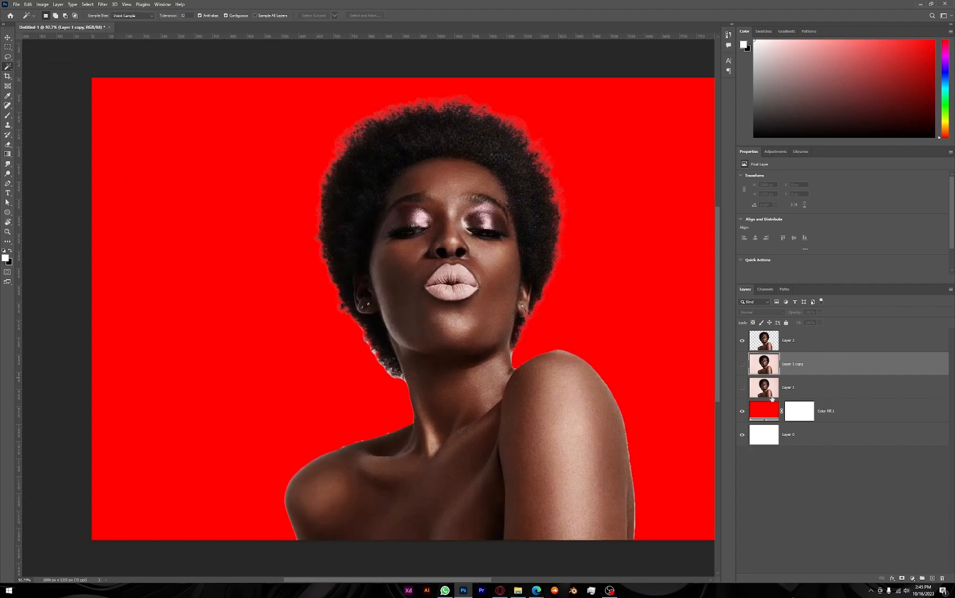
{"action": "left_click", "coordinate": [743, 365]}
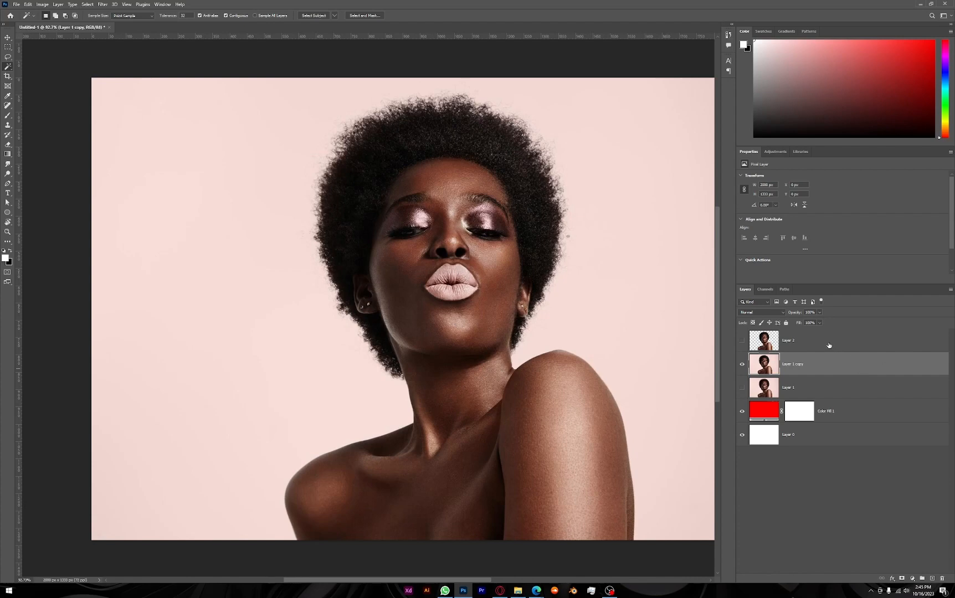
{"action": "left_click", "coordinate": [742, 366]}
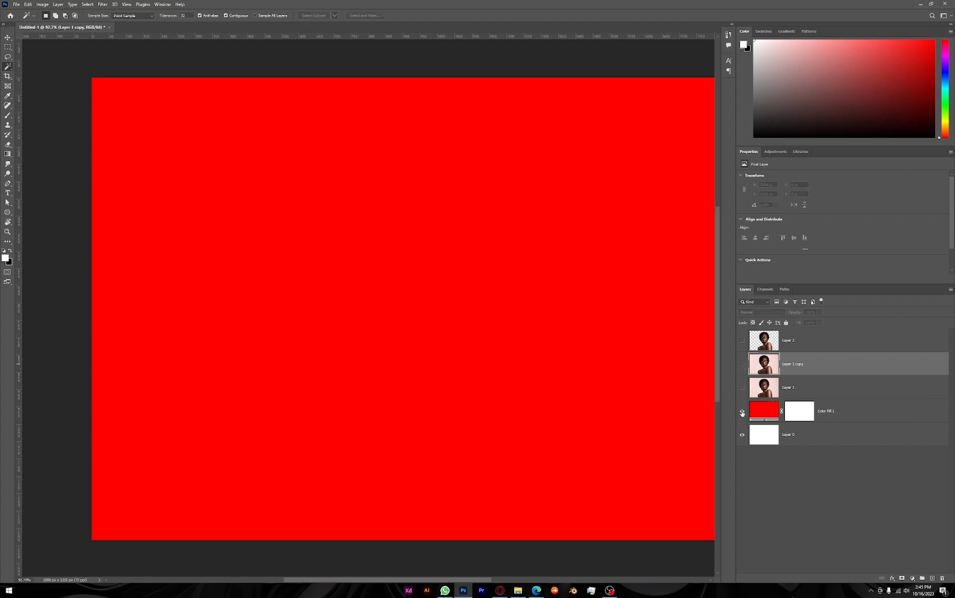
{"action": "left_click", "coordinate": [742, 364]}
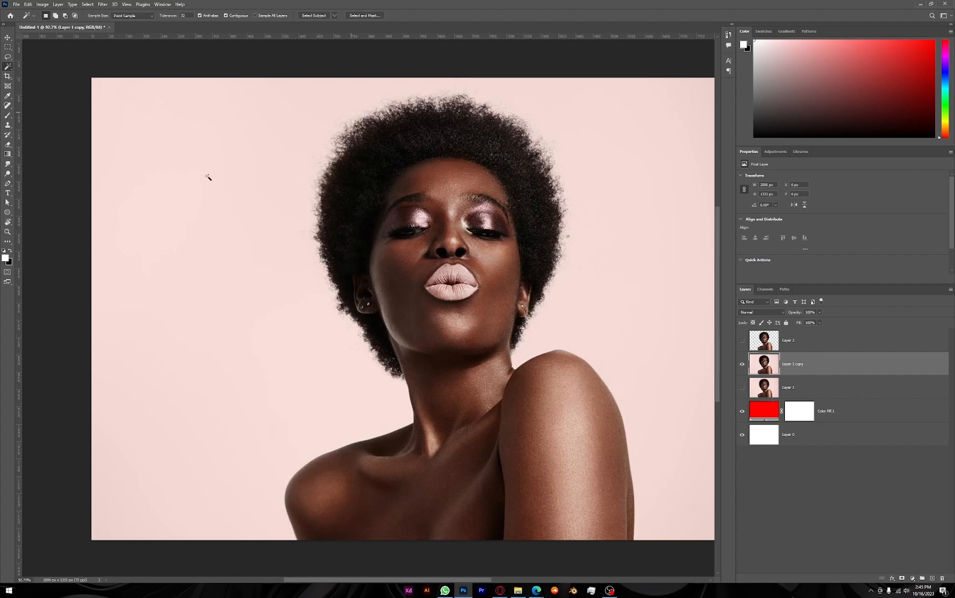
Select the pink background around the woman on Layer 1 copy with the Magic Wand and check the selection's outline
{"action": "left_click_drag", "start_coordinate": [527, 382], "coordinate": [444, 380]}
{"action": "key", "text": "ctrl+0"}
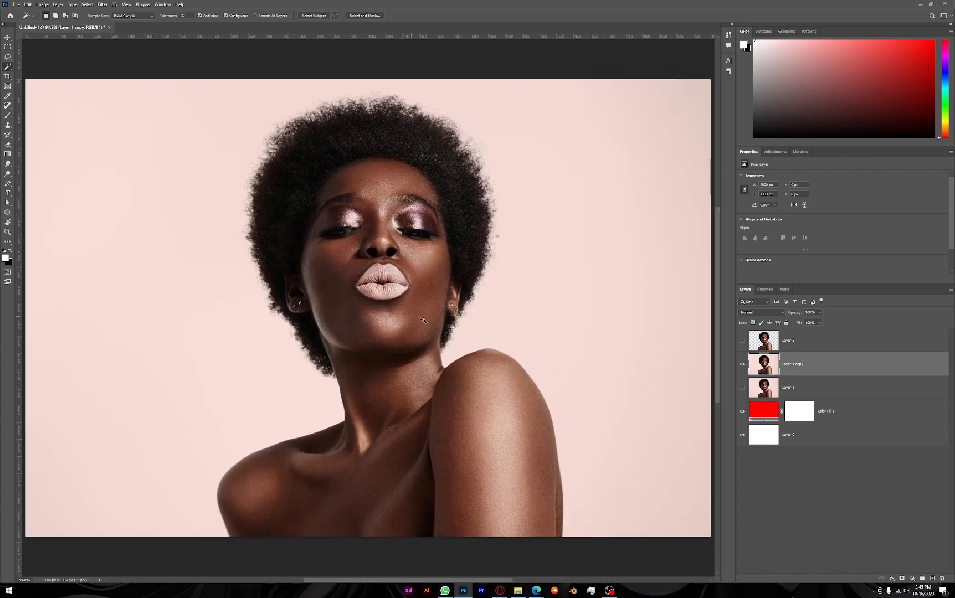
{"action": "left_click", "coordinate": [99, 183]}
{"action": "scroll", "coordinate": [38, 107], "scroll_direction": "up", "scroll_amount": 3}
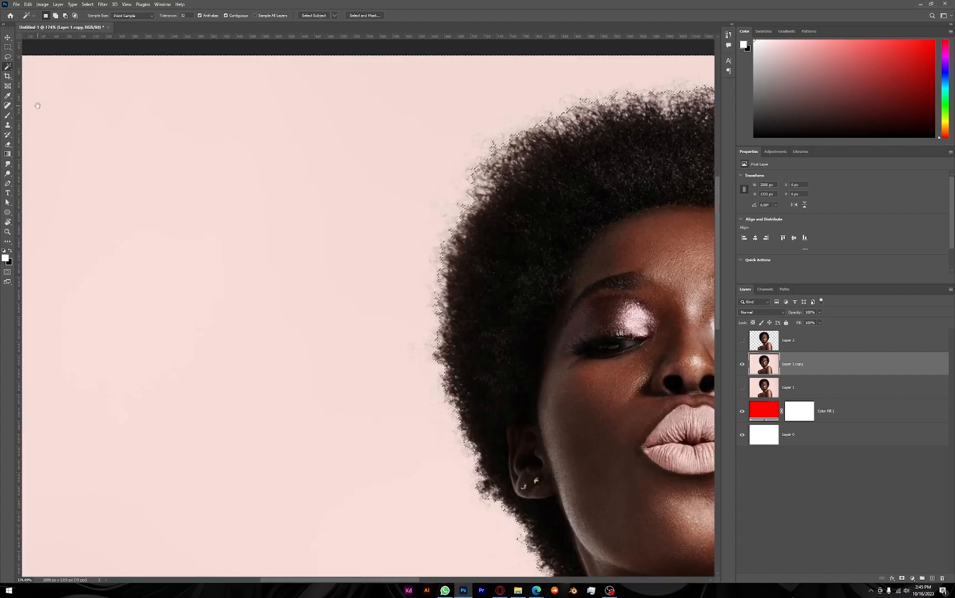
{"action": "left_click_drag", "start_coordinate": [36, 103], "coordinate": [158, 142]}
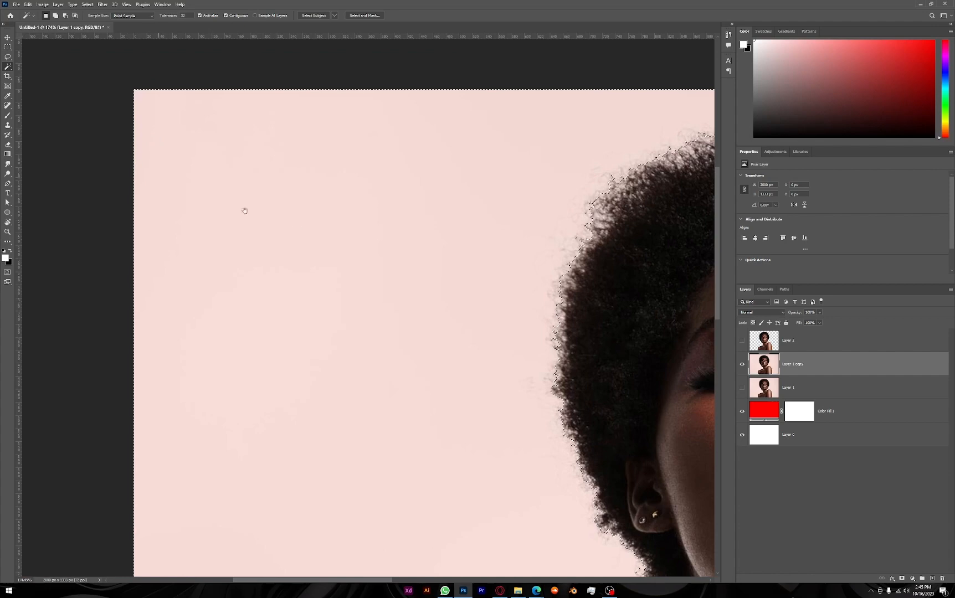
{"action": "left_click_drag", "start_coordinate": [244, 209], "coordinate": [188, 128]}
{"action": "scroll", "coordinate": [364, 247], "scroll_direction": "down", "scroll_amount": 3}
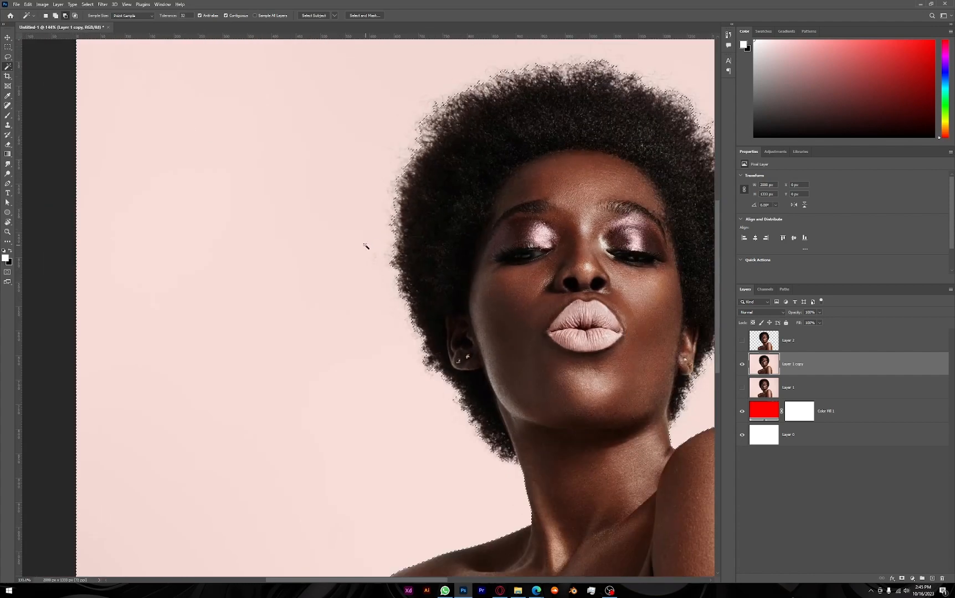
{"action": "left_click_drag", "start_coordinate": [441, 261], "coordinate": [369, 259]}
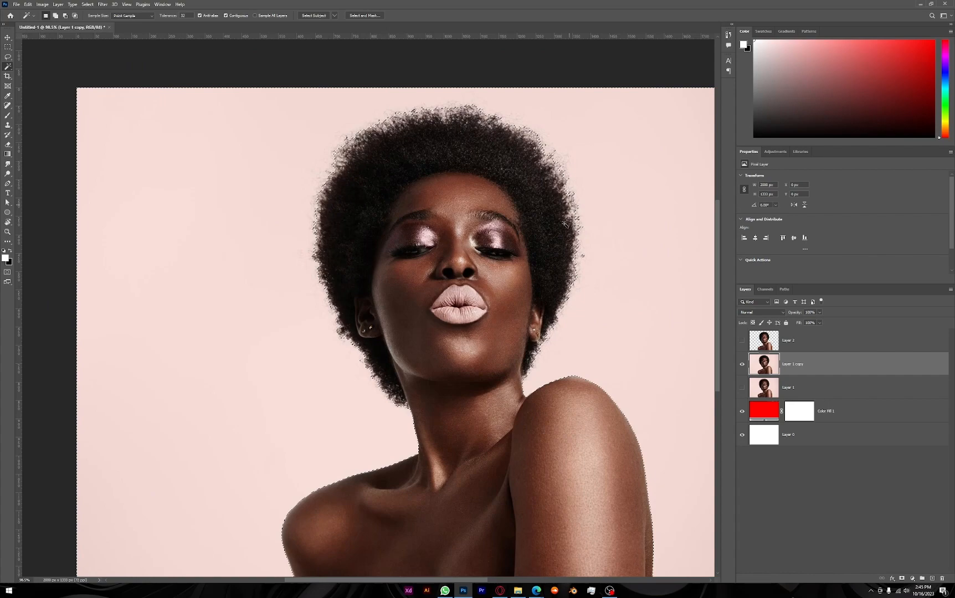
{"action": "scroll", "coordinate": [402, 404], "scroll_direction": "down", "scroll_amount": 3}
{"action": "scroll", "coordinate": [397, 409], "scroll_direction": "down", "scroll_amount": 1}
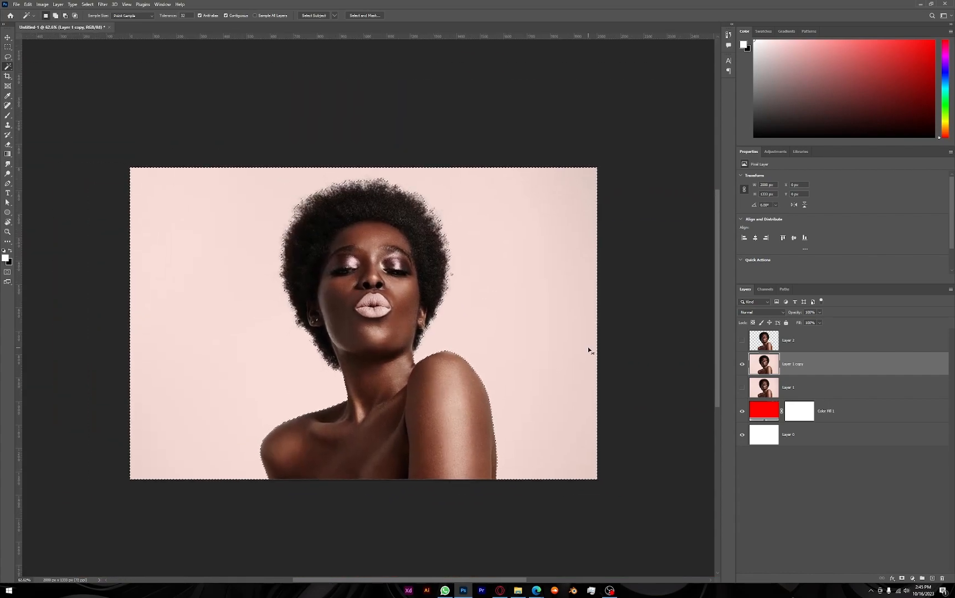
Invert the background selection to cover the woman, copy her to a new layer and hide Layer 1 copy
{"action": "key", "text": "ctrl+j"}
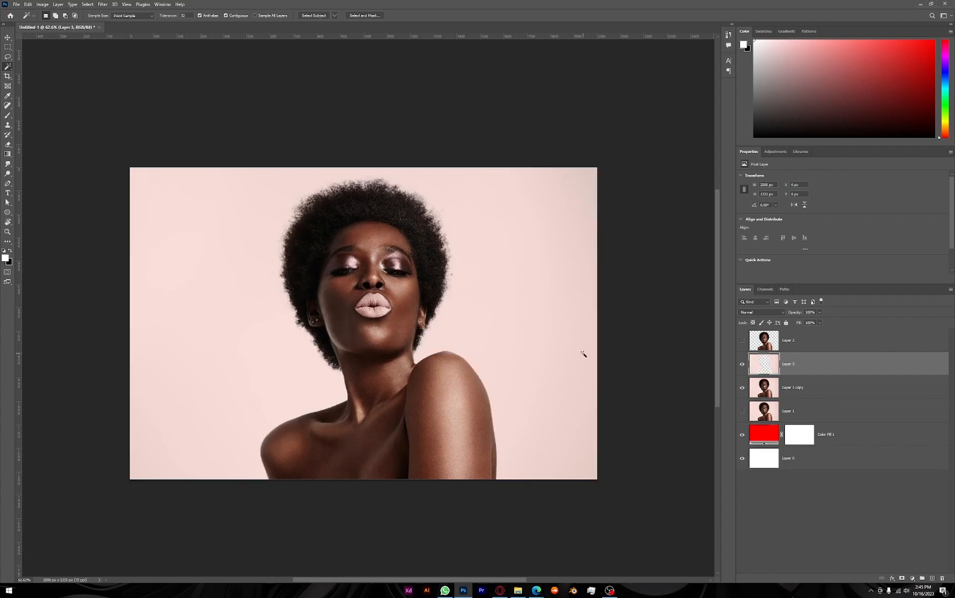
{"action": "key", "text": "ctrl+z"}
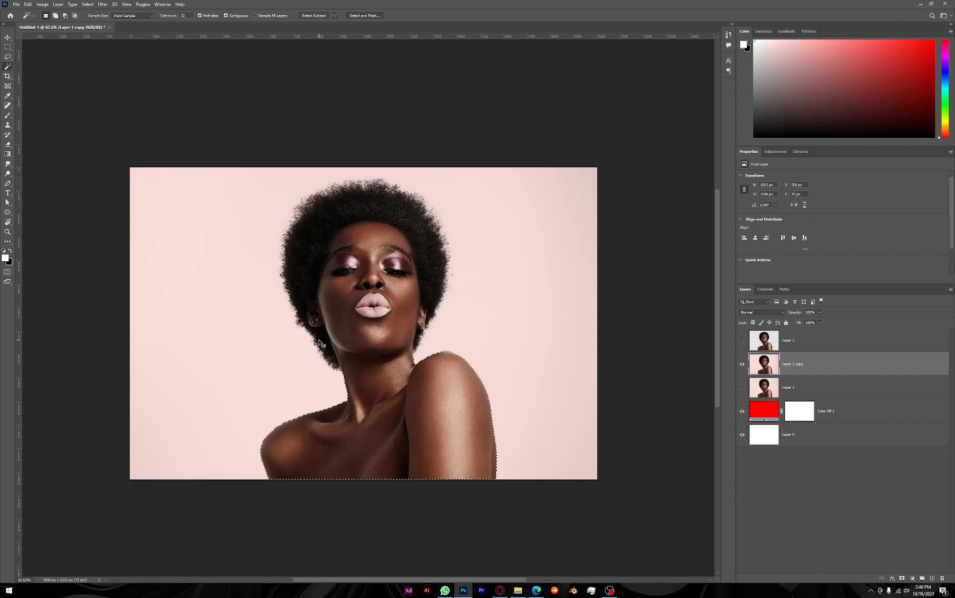
{"action": "key", "text": "ctrl+shift+i"}
{"action": "key", "text": "ctrl+j"}
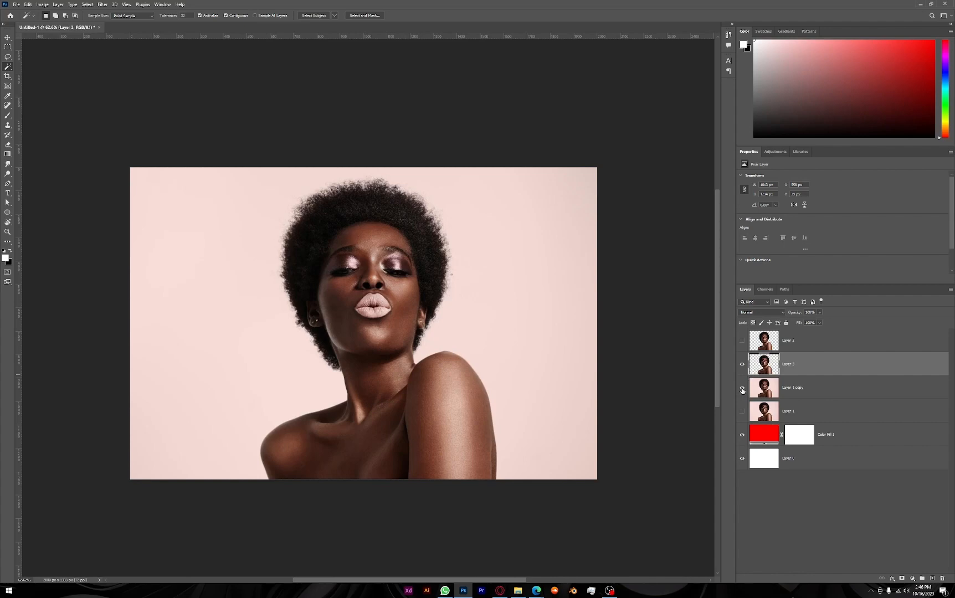
{"action": "left_click", "coordinate": [743, 388]}
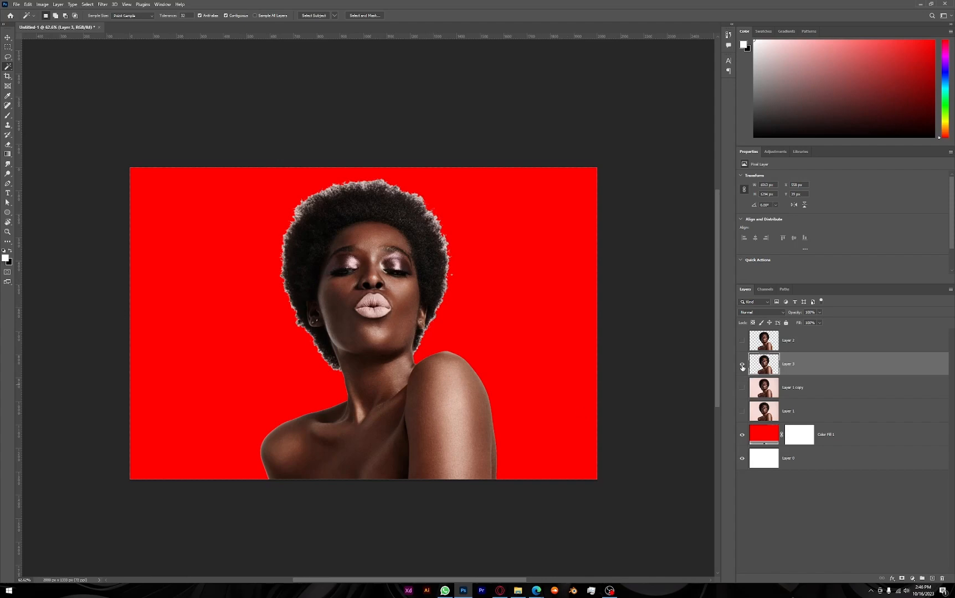
Rename the Layer 2 cutout as "object selection" and the Magic Wand cutout below it as "majic selection"
{"action": "double_click", "coordinate": [789, 341]}
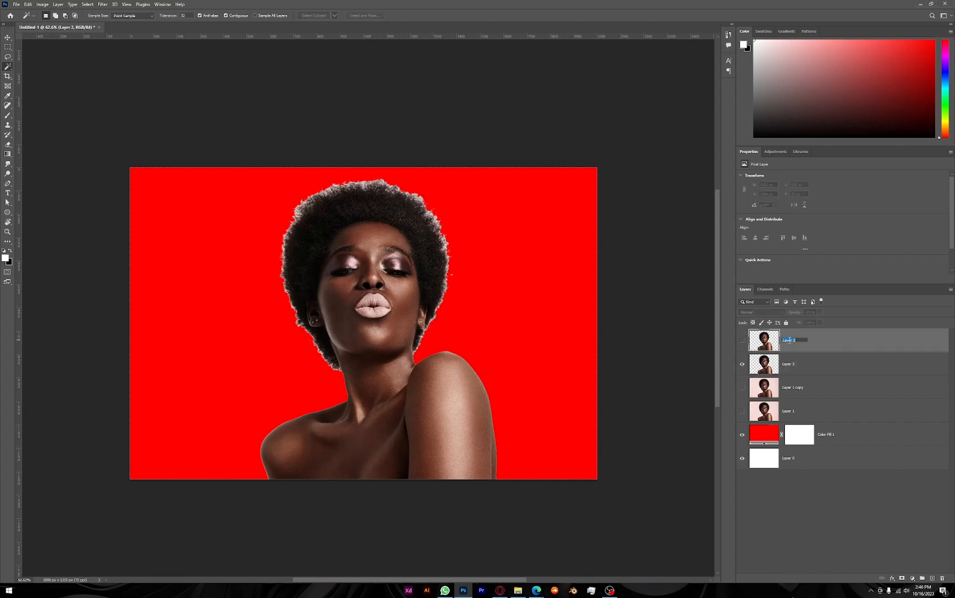
{"action": "type", "text": "object selection"}
{"action": "key", "text": "Return"}
{"action": "double_click", "coordinate": [787, 365]}
{"action": "type", "text": "ma"}
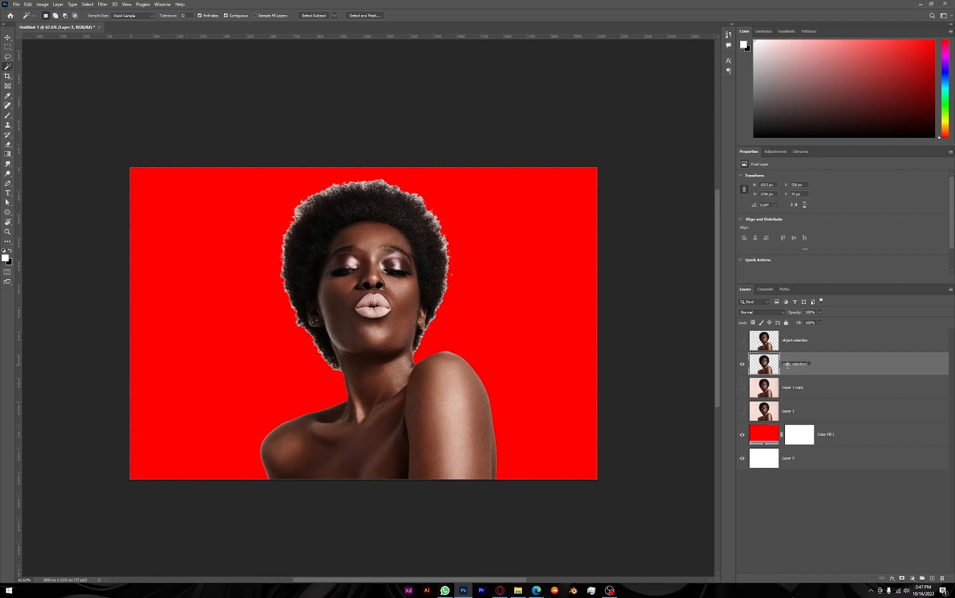
{"action": "key", "text": "Return"}
Hide the majic selection cutout and show Layer 1 copy
{"action": "left_click", "coordinate": [741, 368]}
{"action": "left_click", "coordinate": [742, 388]}
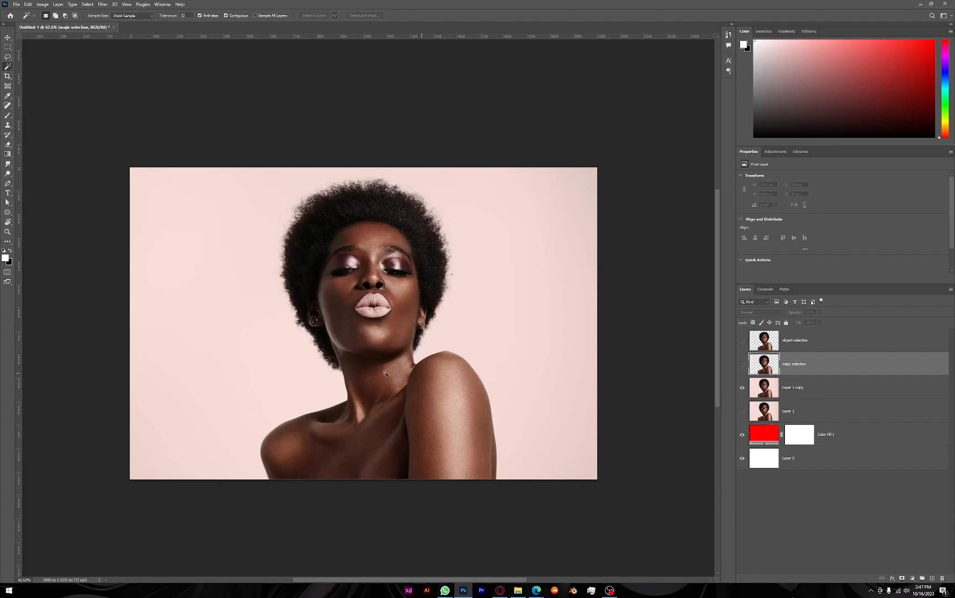
{"action": "right_click", "coordinate": [7, 67]}
{"action": "left_click", "coordinate": [34, 75]}
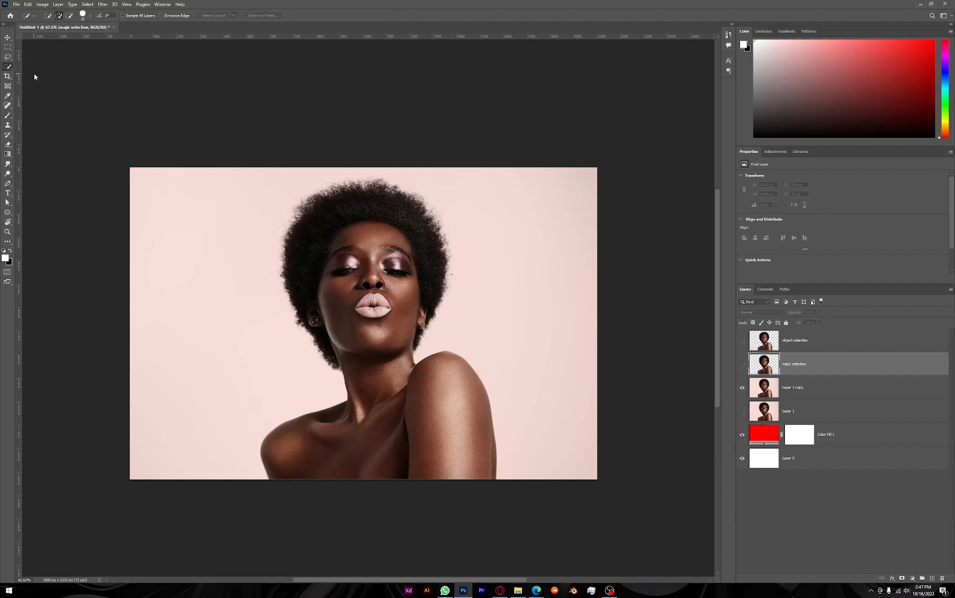
{"action": "right_click", "coordinate": [7, 67]}
{"action": "left_click", "coordinate": [32, 84]}
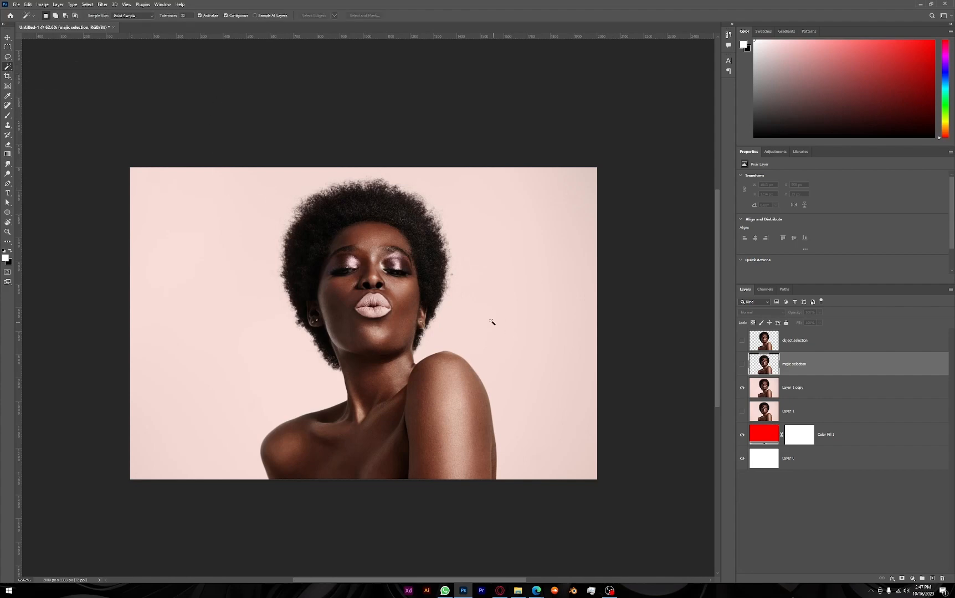
Select the woman on Layer 1 copy with Select Subject, copy her to a new layer and hide Layer 1 copy
{"action": "left_click", "coordinate": [830, 393]}
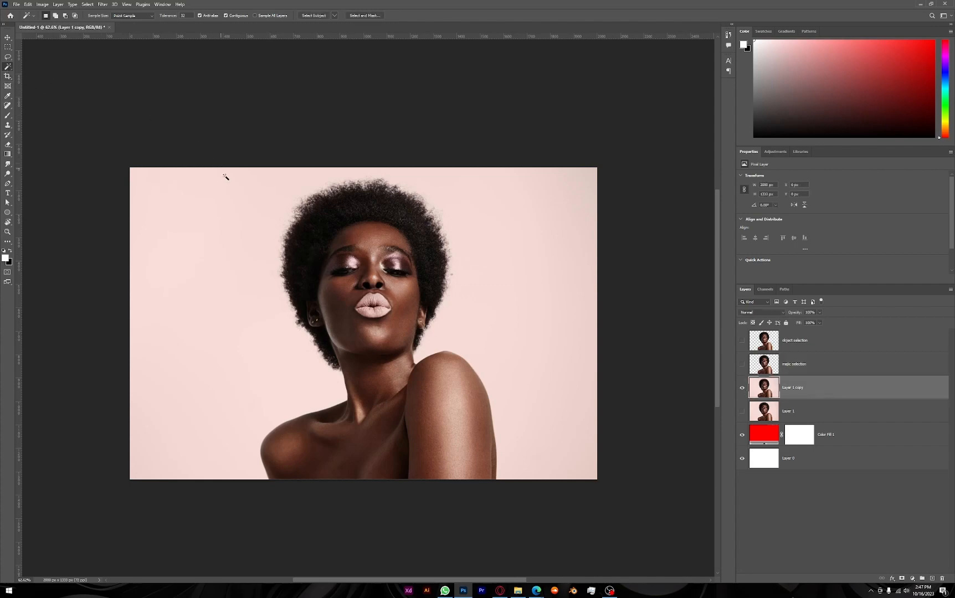
{"action": "left_click", "coordinate": [315, 17]}
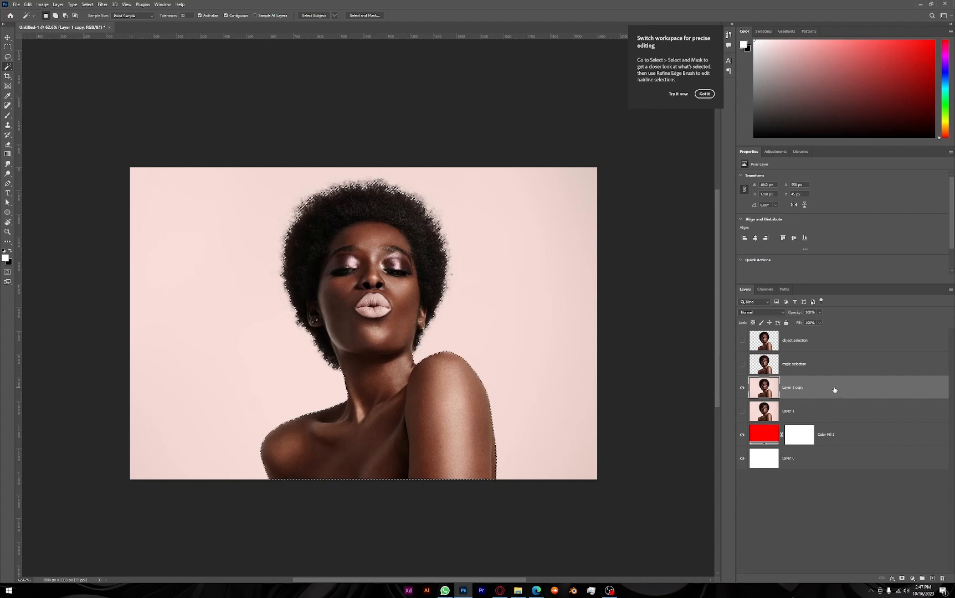
{"action": "key", "text": "ctrl+j"}
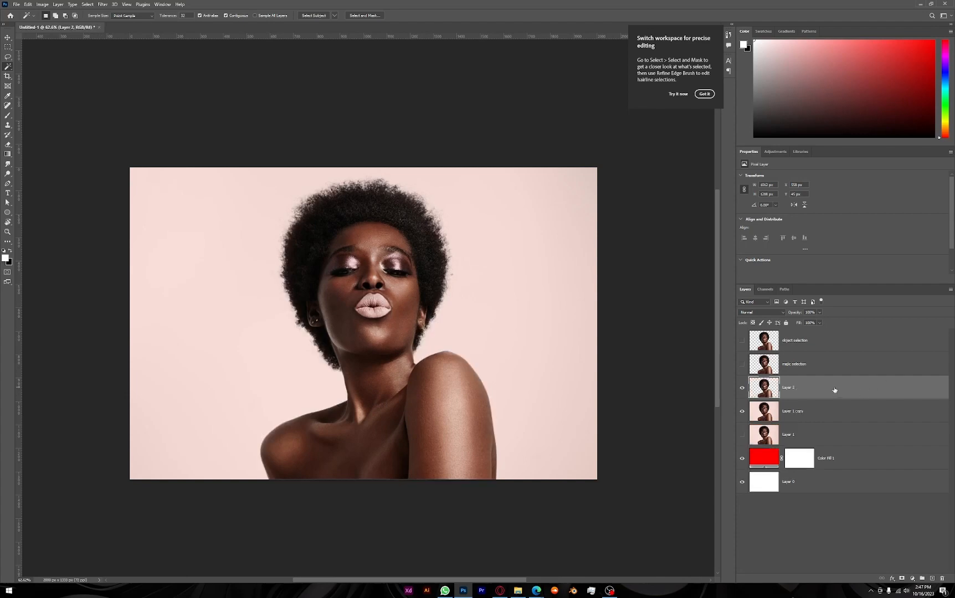
{"action": "left_click", "coordinate": [742, 413]}
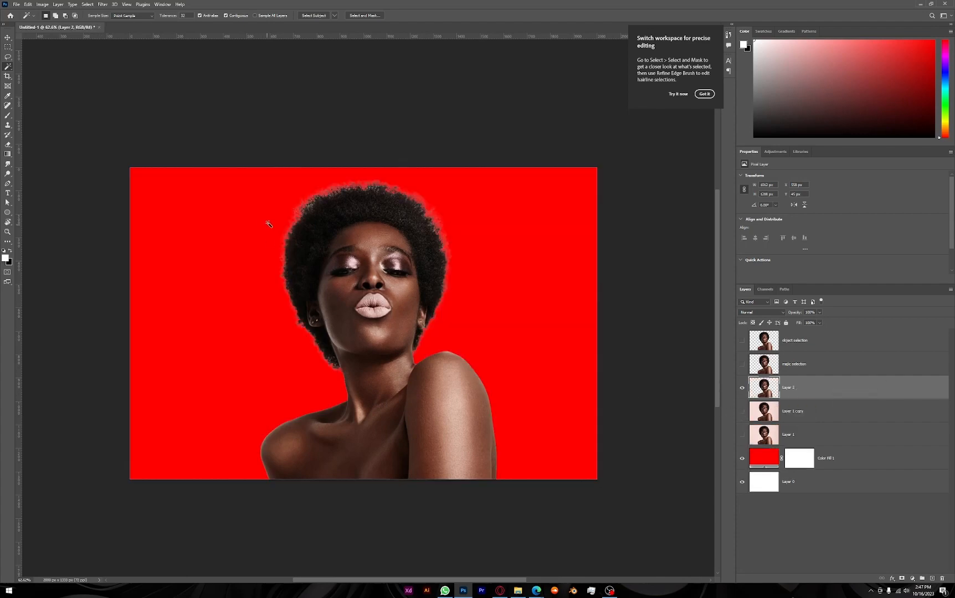
Inspect the new cutout's hair edges, rename its layer as "select subject", and switch visibility from it to Layer 1 copy
{"action": "scroll", "coordinate": [333, 212], "scroll_direction": "up", "scroll_amount": 3}
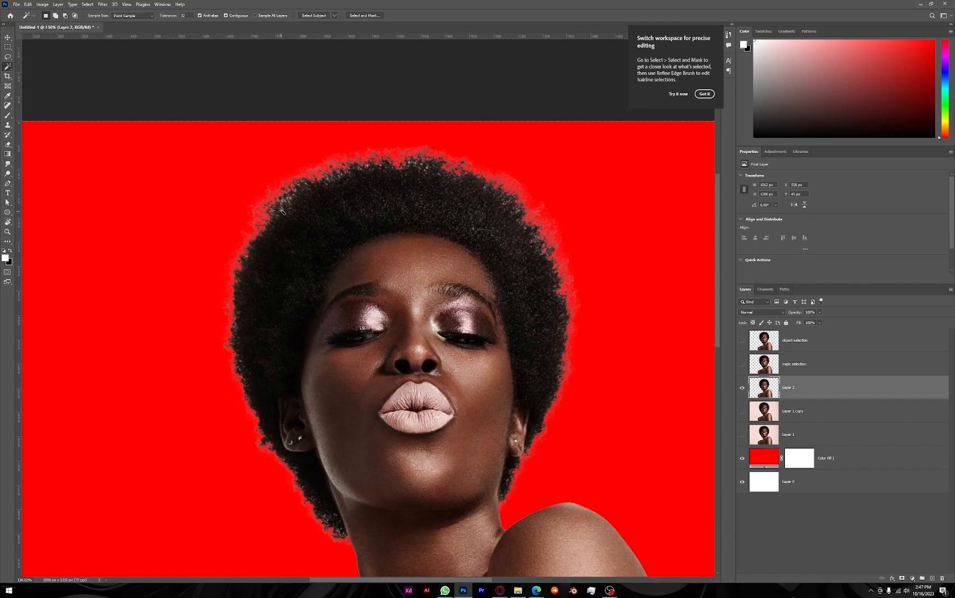
{"action": "scroll", "coordinate": [285, 214], "scroll_direction": "up", "scroll_amount": 3}
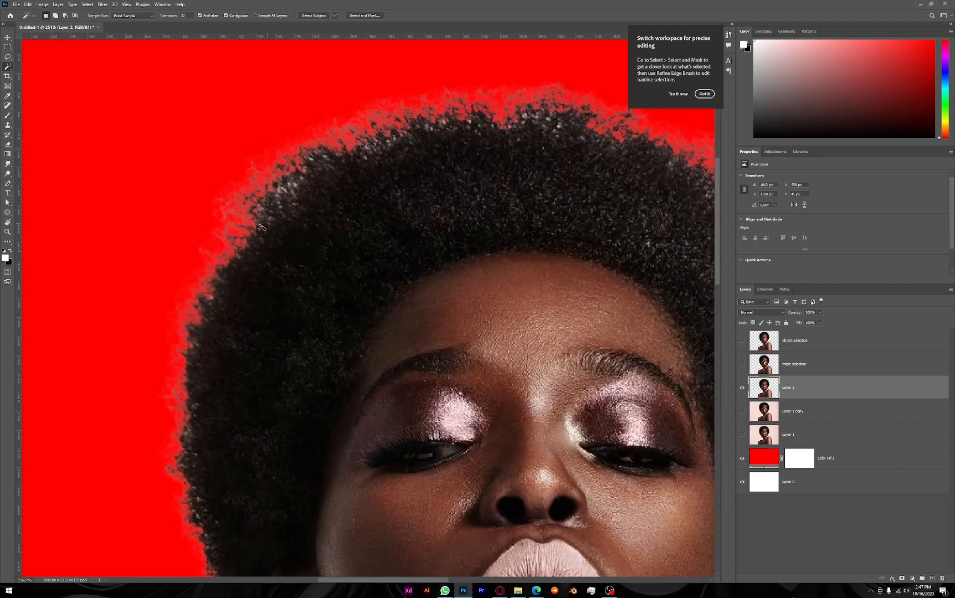
{"action": "scroll", "coordinate": [550, 126], "scroll_direction": "down", "scroll_amount": 5}
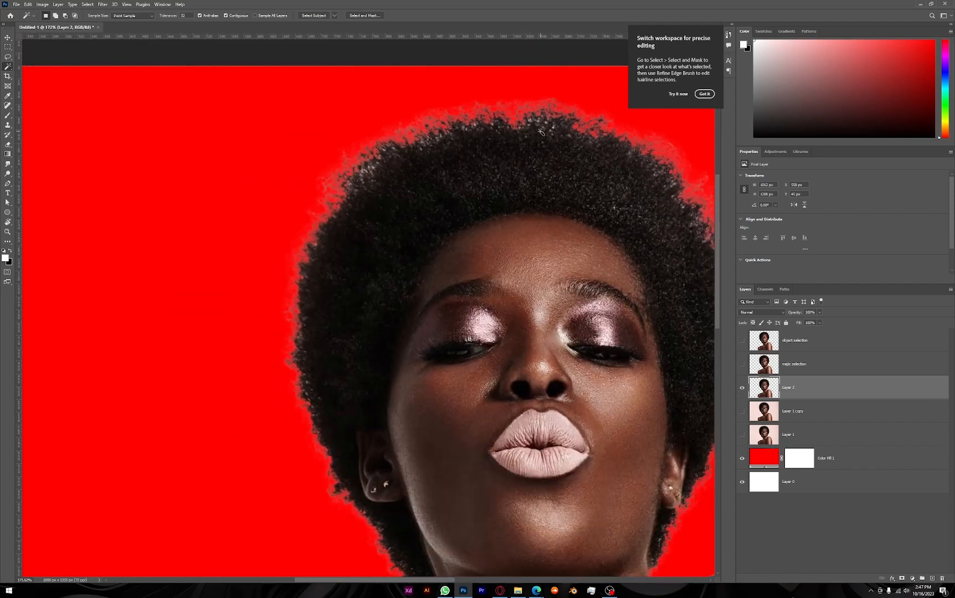
{"action": "scroll", "coordinate": [510, 341], "scroll_direction": "down", "scroll_amount": 4}
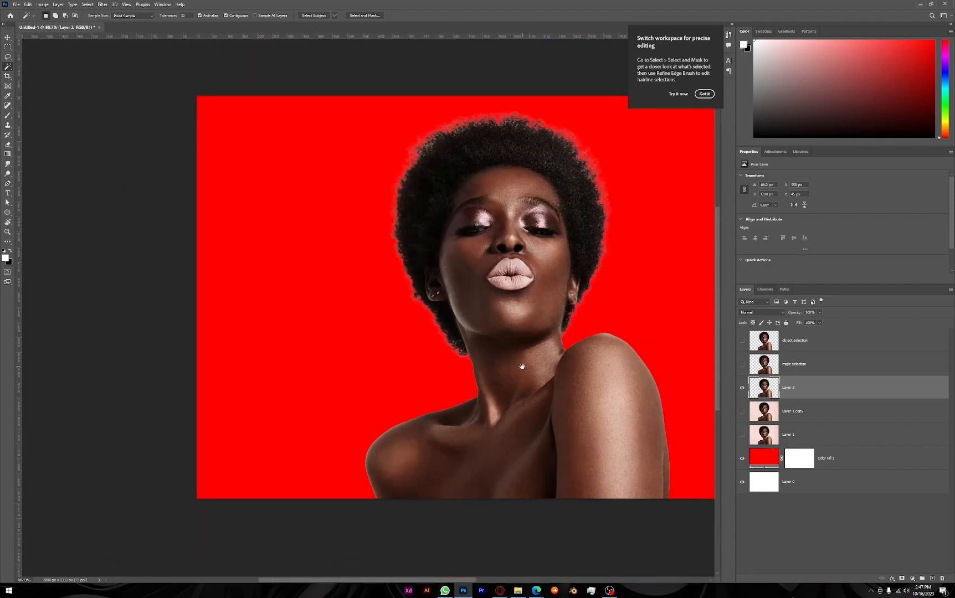
{"action": "left_click_drag", "start_coordinate": [496, 367], "coordinate": [409, 377]}
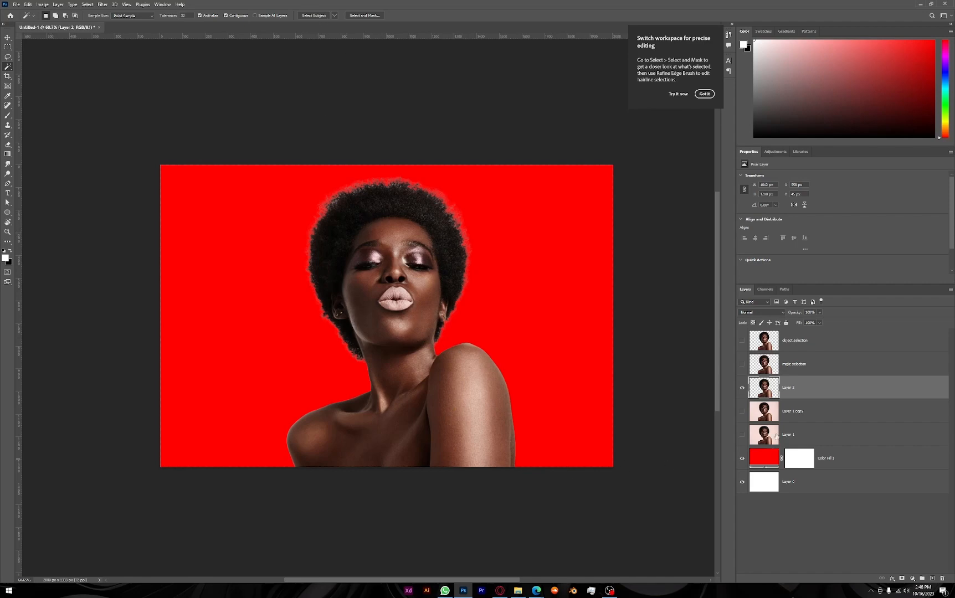
{"action": "double_click", "coordinate": [787, 388]}
{"action": "type", "text": "select subject"}
{"action": "key", "text": "Return"}
{"action": "left_click", "coordinate": [742, 411]}
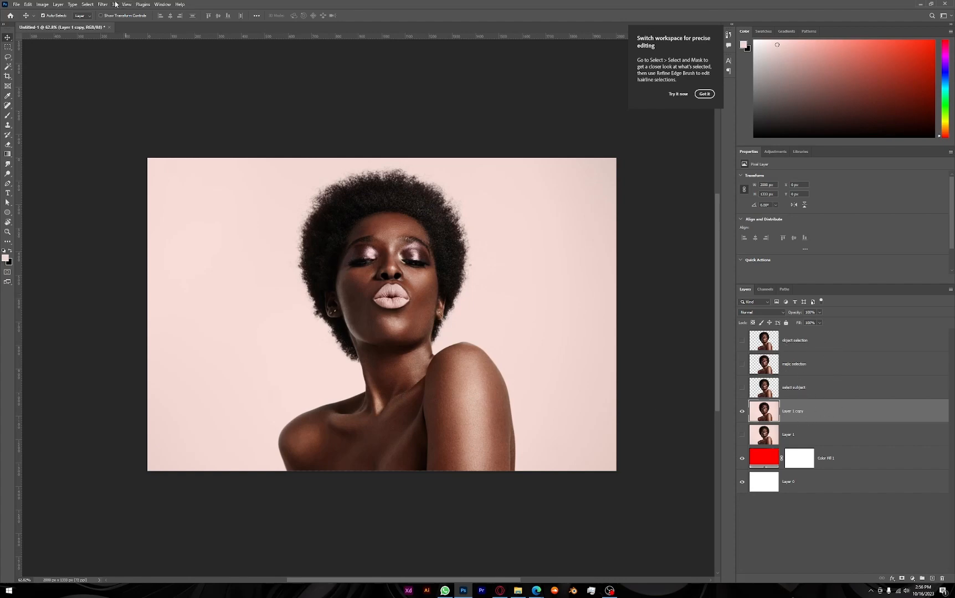
In Select and Mask on Layer 1 copy, select the woman with Select Subject and set the preview transparency to 100%
{"action": "left_click", "coordinate": [87, 5]}
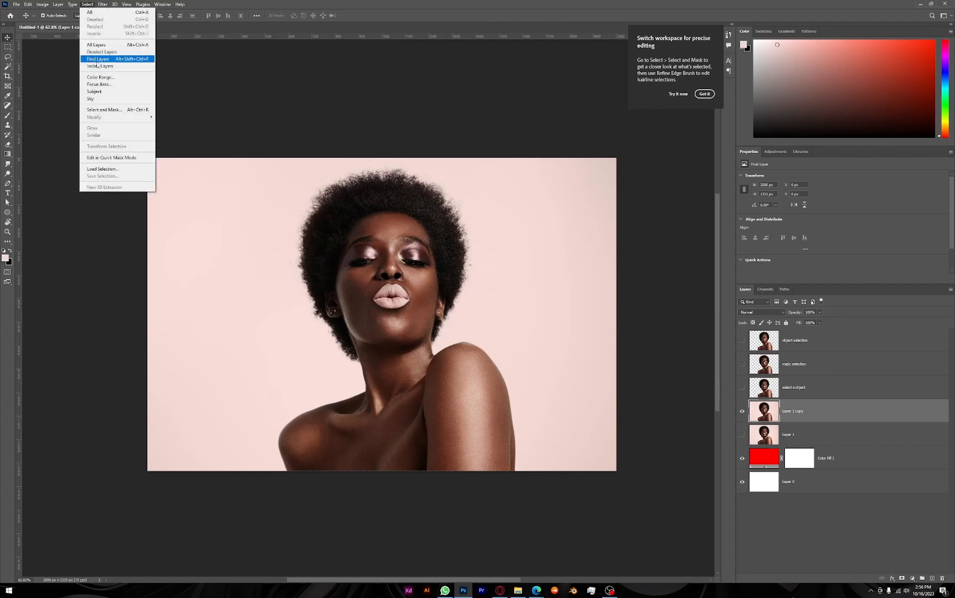
{"action": "left_click", "coordinate": [101, 110]}
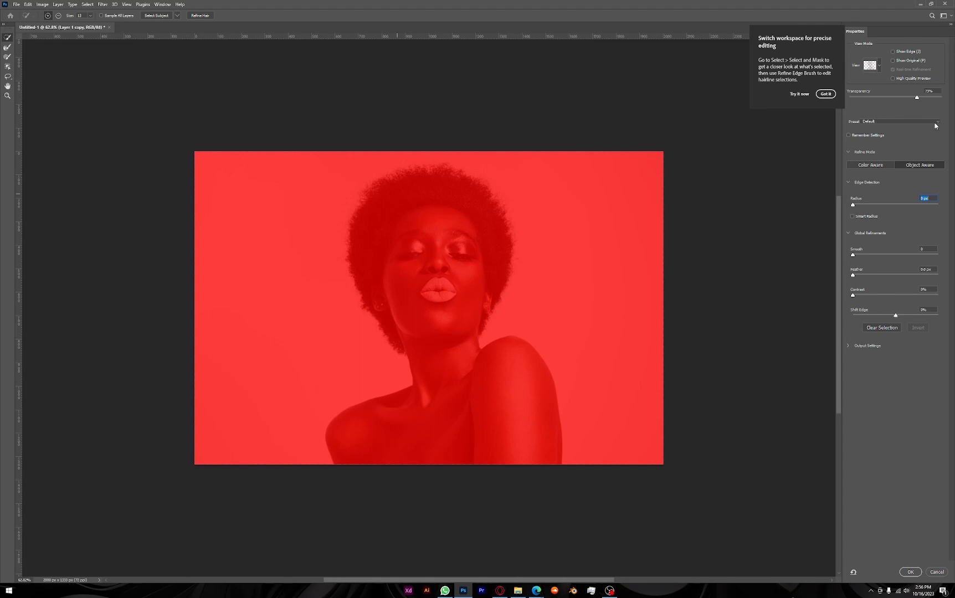
{"action": "left_click_drag", "start_coordinate": [914, 98], "coordinate": [895, 103]}
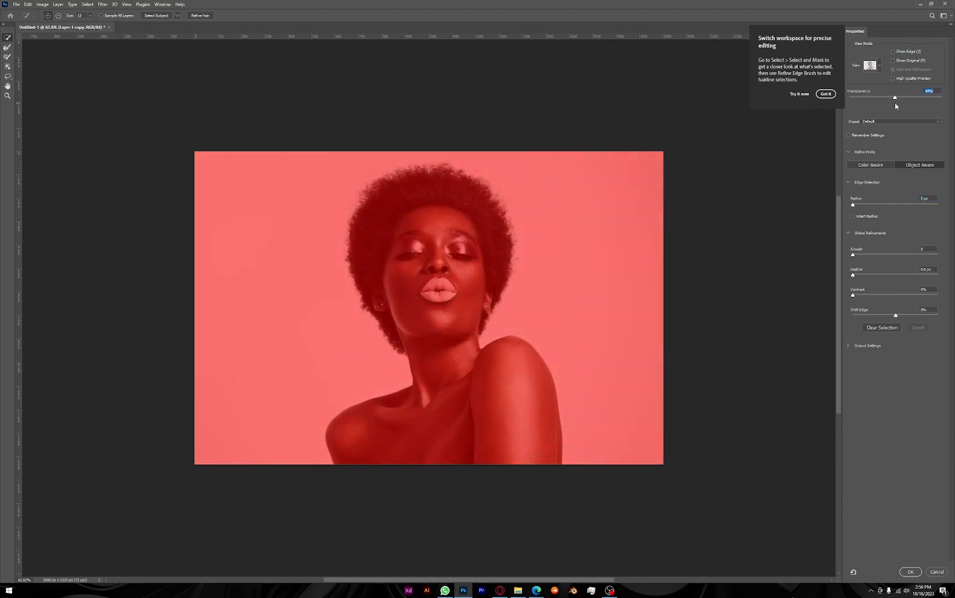
{"action": "left_click", "coordinate": [154, 16]}
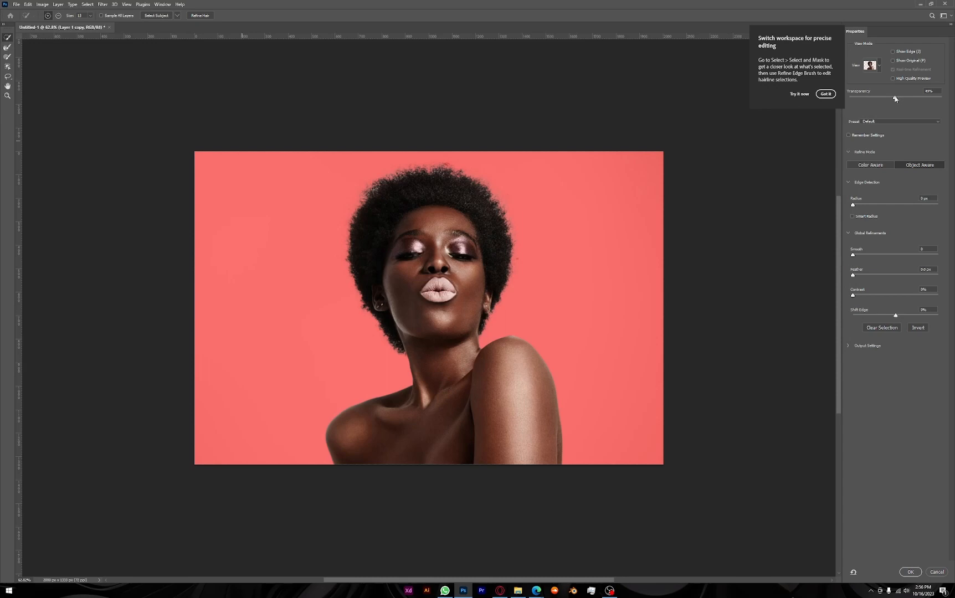
{"action": "left_click_drag", "start_coordinate": [895, 97], "coordinate": [954, 109]}
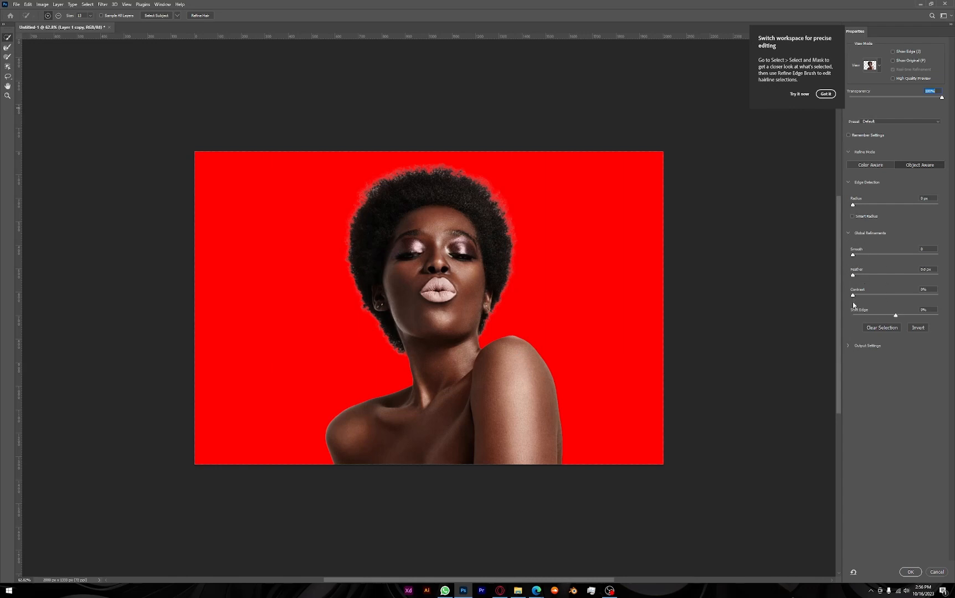
Adjust the mask edge's contrast, radius, smoothing and feather slightly, and output the selection as a layer mask on Layer 1 copy
{"action": "left_click_drag", "start_coordinate": [853, 296], "coordinate": [856, 277]}
{"action": "left_click", "coordinate": [855, 205]}
{"action": "left_click_drag", "start_coordinate": [855, 205], "coordinate": [854, 205]}
{"action": "left_click_drag", "start_coordinate": [854, 205], "coordinate": [856, 206]}
{"action": "left_click", "coordinate": [853, 255]}
{"action": "left_click_drag", "start_coordinate": [853, 257], "coordinate": [854, 258]}
{"action": "left_click_drag", "start_coordinate": [855, 275], "coordinate": [856, 277]}
{"action": "left_click", "coordinate": [910, 571]}
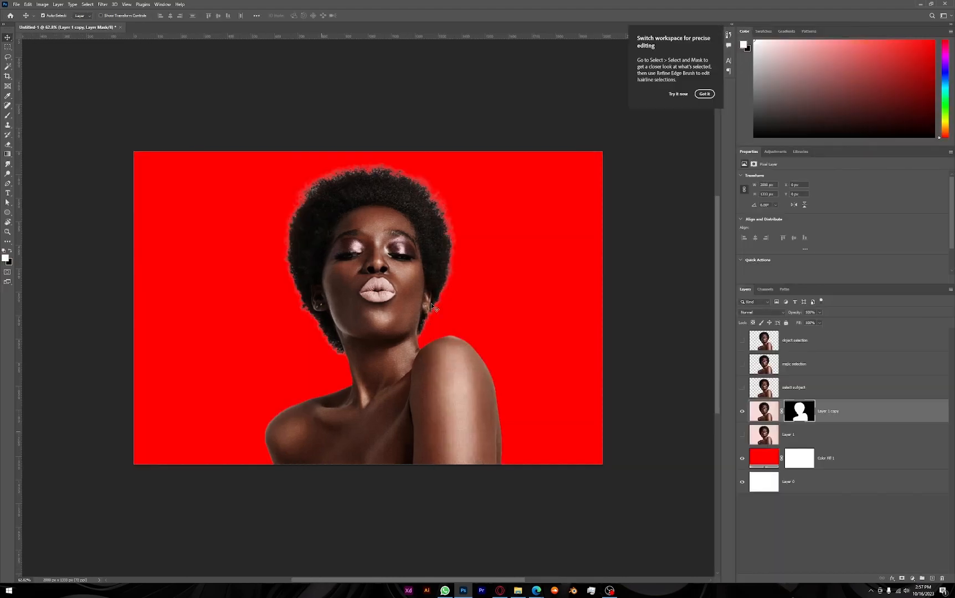